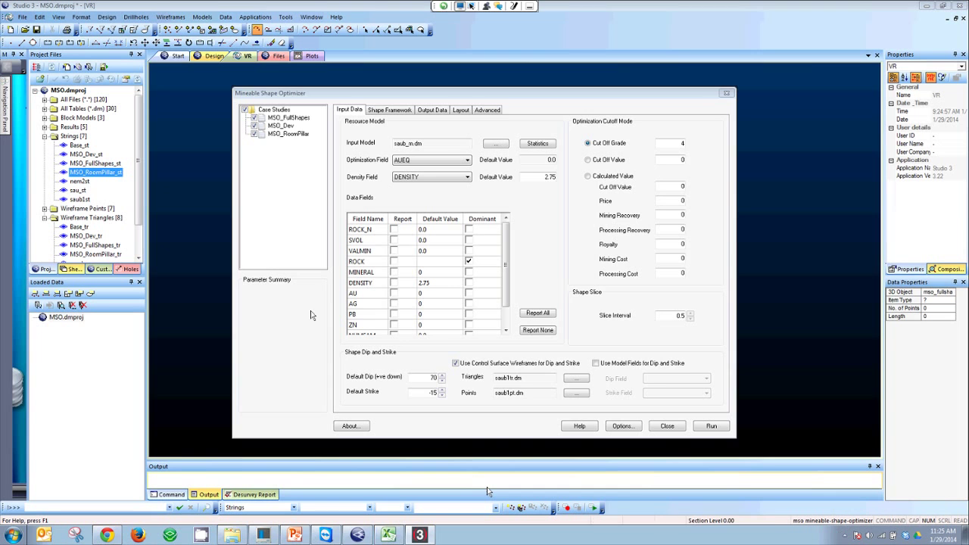
Create a new case under Case Studies in the Mineable Shape Optimizer
{"action": "left_click_drag", "start_coordinate": [303, 93], "coordinate": [309, 93]}
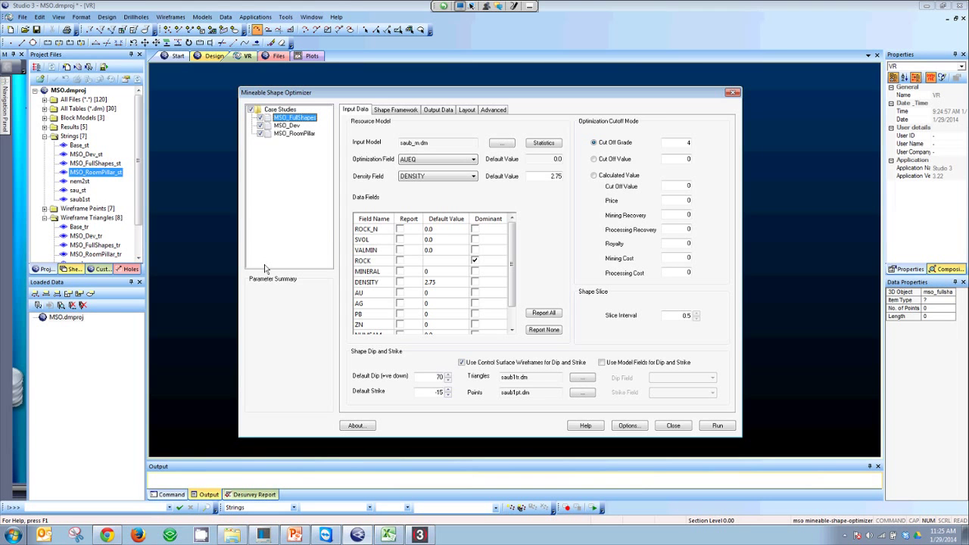
{"action": "right_click", "coordinate": [271, 111]}
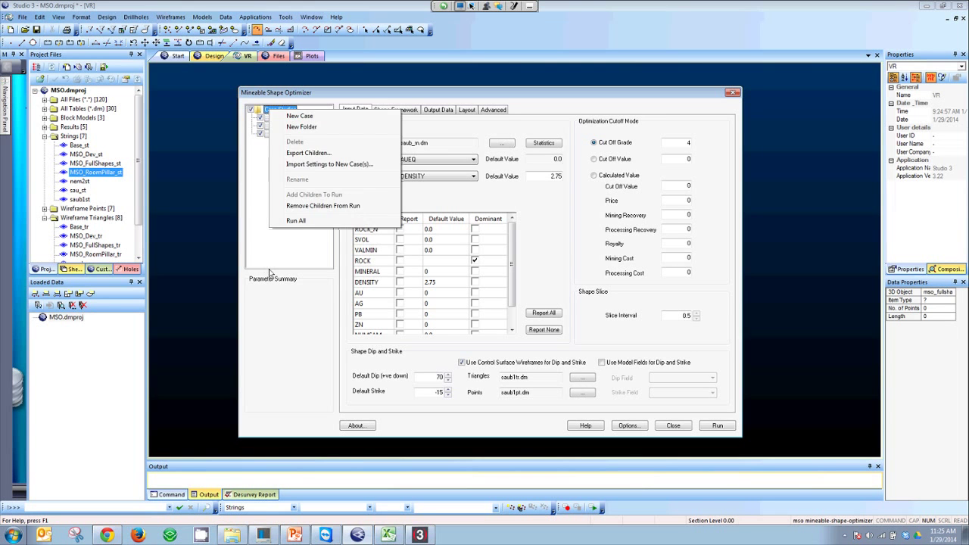
{"action": "key", "text": "Return"}
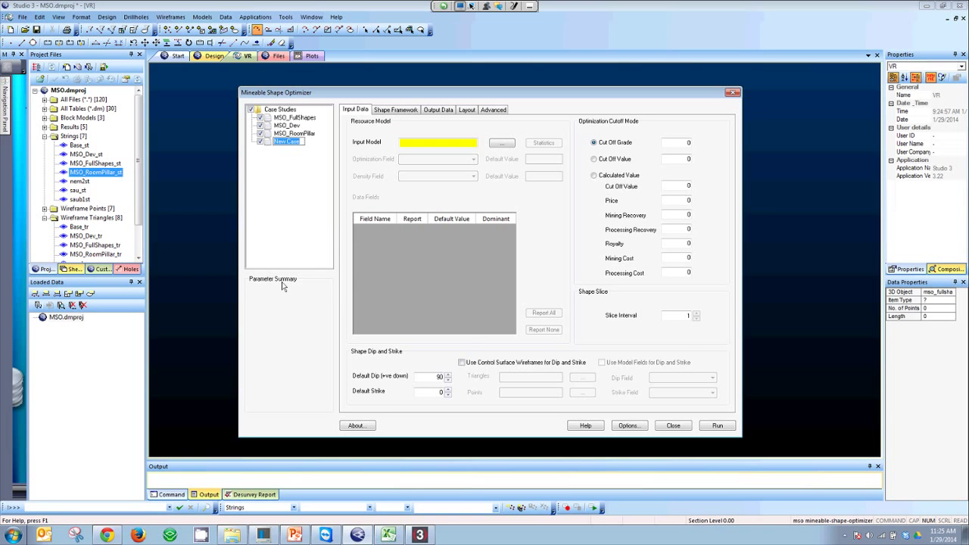
Copy the settings of the MSO_FullShapes case and paste them into the new case
{"action": "right_click", "coordinate": [275, 119]}
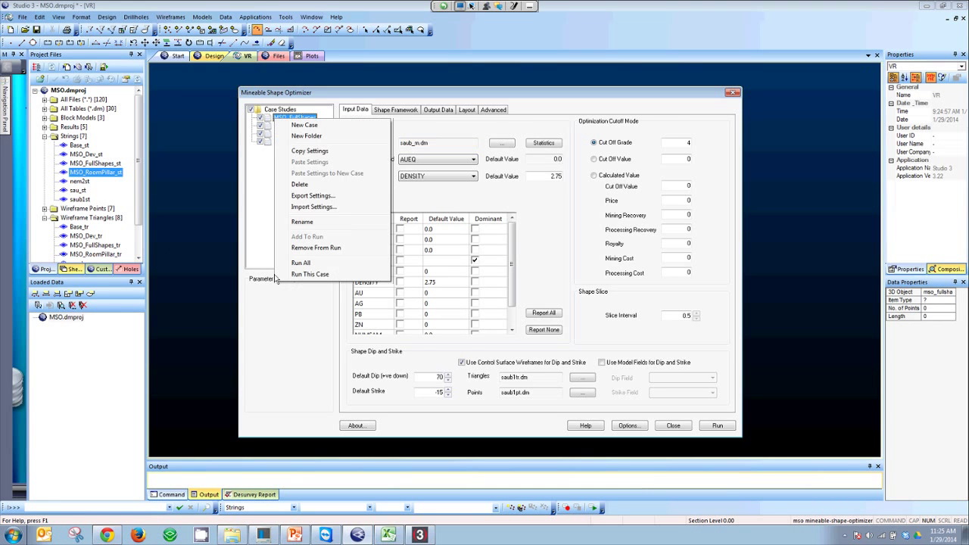
{"action": "key", "text": "Return"}
{"action": "key", "text": "Down"}
{"action": "key", "text": "Down"}
{"action": "key", "text": "Down"}
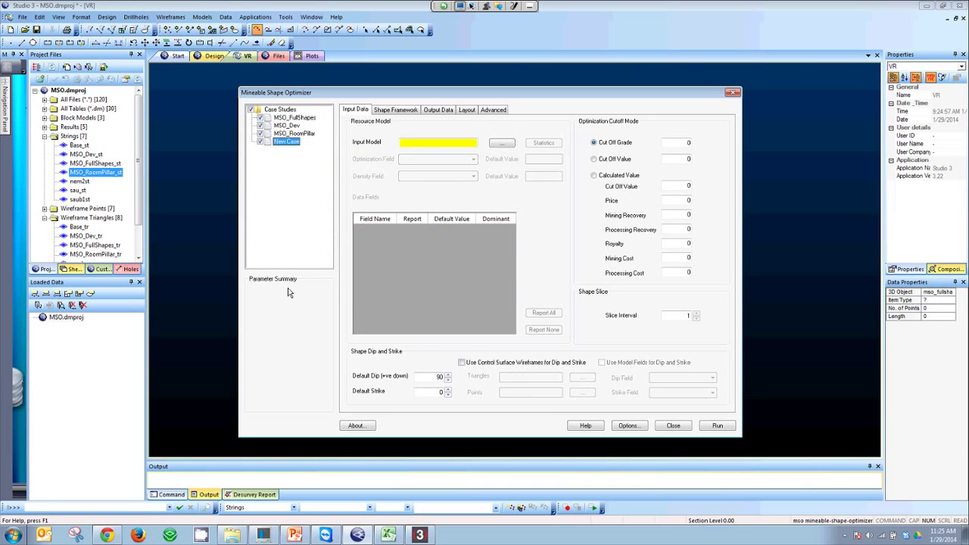
{"action": "key", "text": "shift+F10"}
{"action": "key", "text": "Down"}
{"action": "key", "text": "Down"}
{"action": "key", "text": "Down"}
{"action": "key", "text": "Down"}
{"action": "key", "text": "Return"}
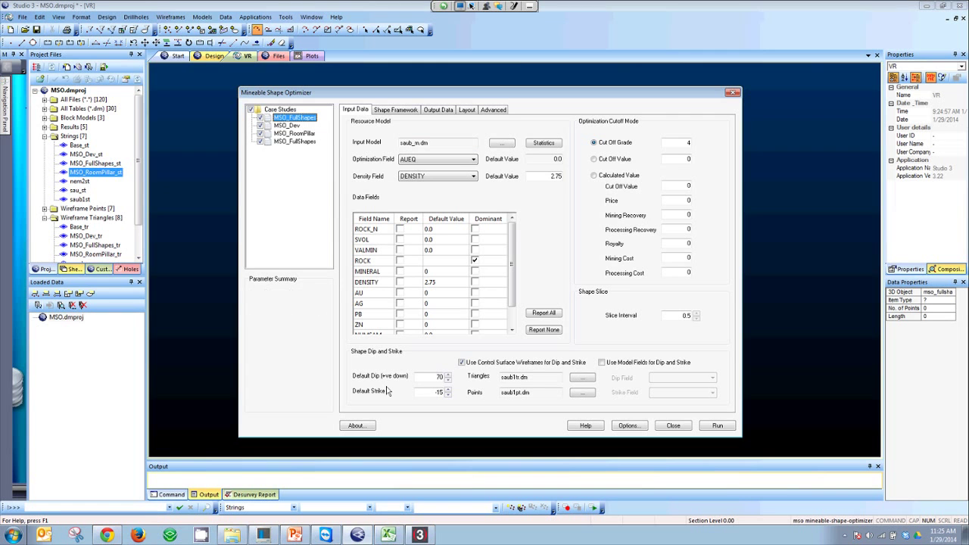
Review the input model, optimization and density fields, cutoff grade, and default dip and strike of the MSO_FullShapes case
{"action": "left_click_drag", "start_coordinate": [431, 143], "coordinate": [406, 143]}
{"action": "key", "text": "shift+Left"}
{"action": "key", "text": "shift+Left"}
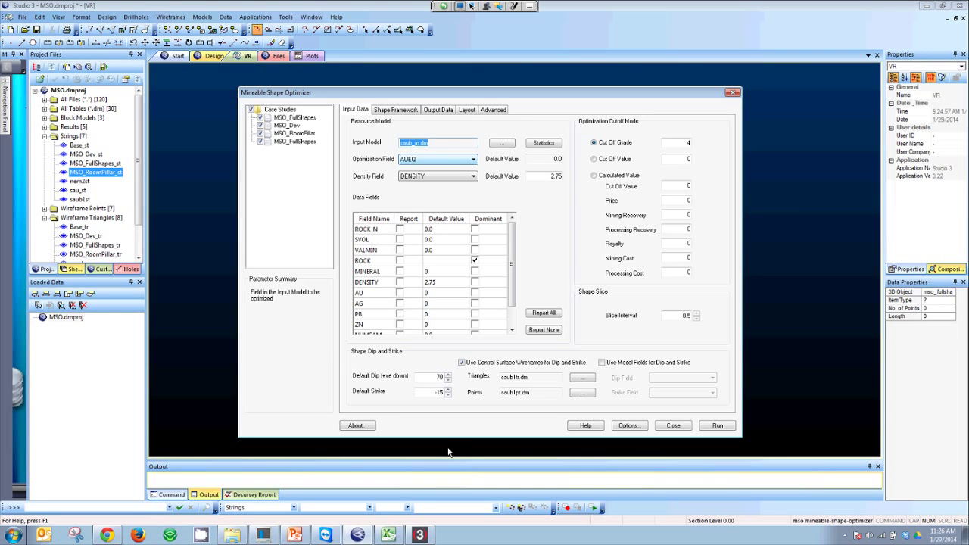
{"action": "left_click", "coordinate": [473, 177]}
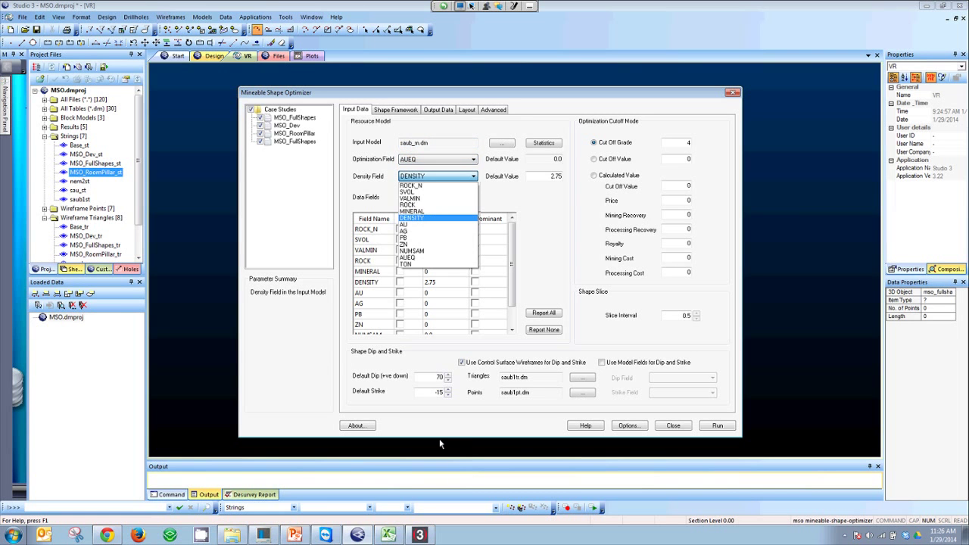
{"action": "key", "text": "Return"}
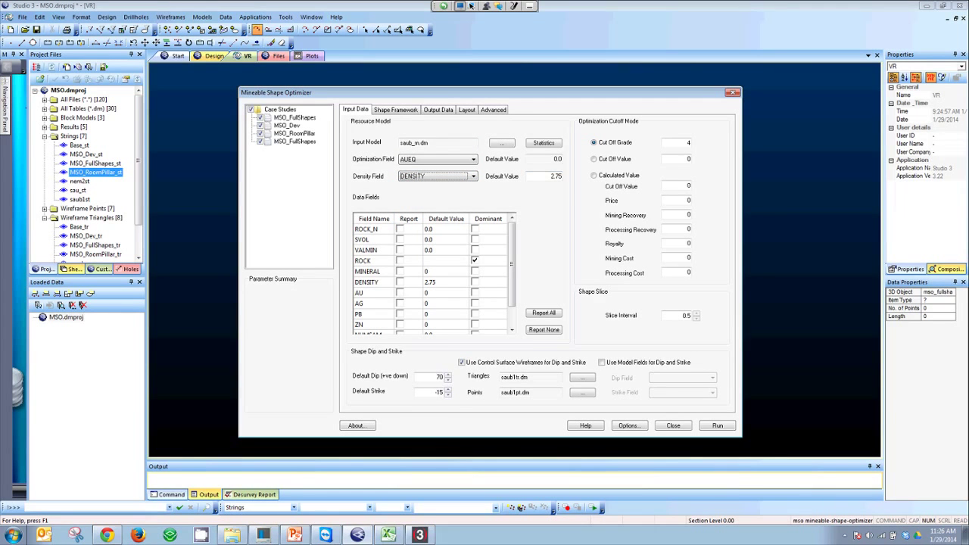
{"action": "key", "text": "Tab"}
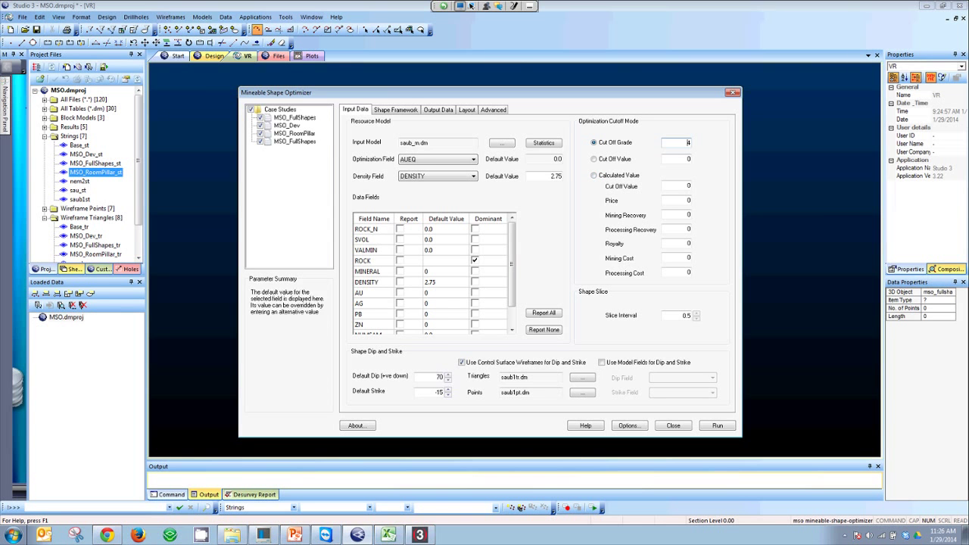
{"action": "left_click_drag", "start_coordinate": [484, 92], "coordinate": [459, 66]}
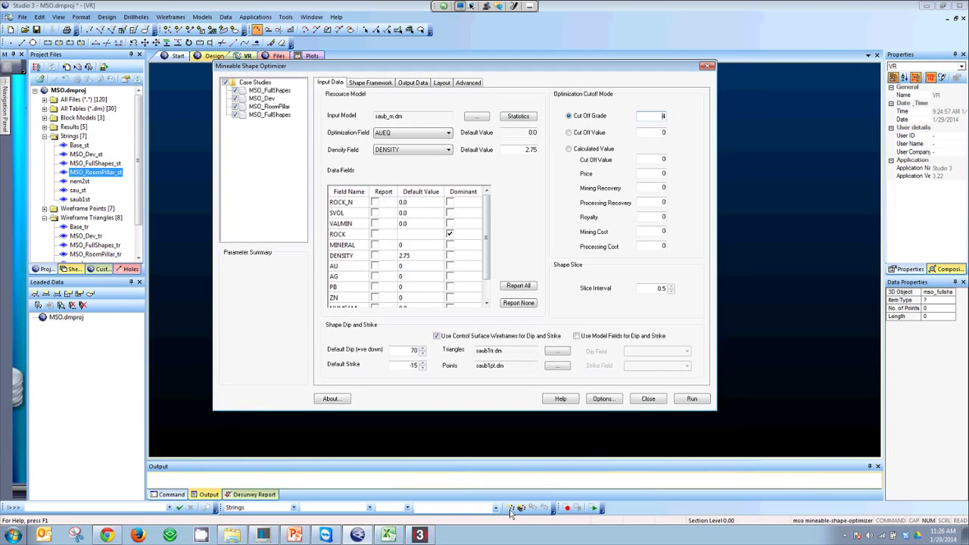
{"action": "double_click", "coordinate": [413, 350]}
{"action": "double_click", "coordinate": [413, 365]}
{"action": "double_click", "coordinate": [414, 350]}
Load the saub1tr wireframe into the VR view and inspect the control surfaces from different angles
{"action": "left_click_drag", "start_coordinate": [409, 65], "coordinate": [582, 92]}
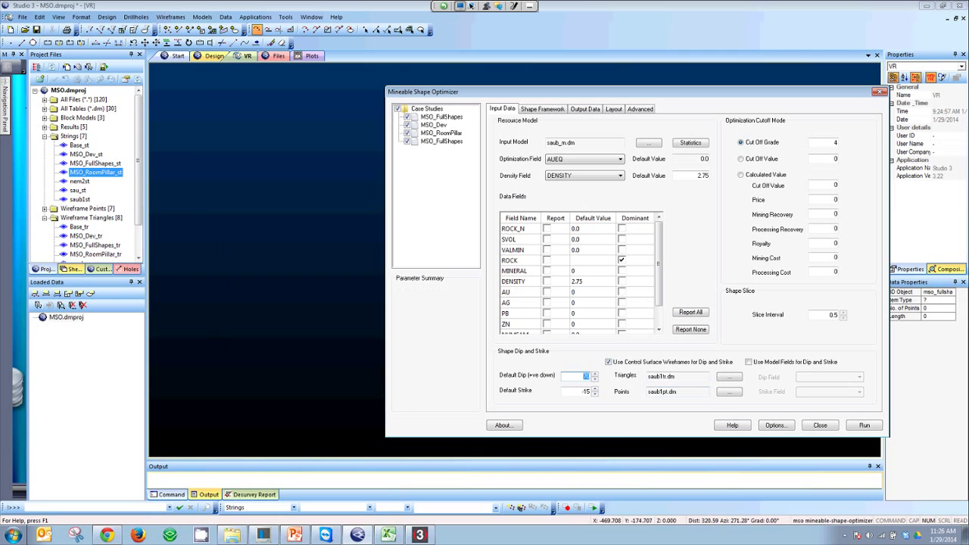
{"action": "left_click", "coordinate": [148, 151]}
{"action": "scroll", "coordinate": [140, 144], "scroll_direction": "down", "scroll_amount": 2}
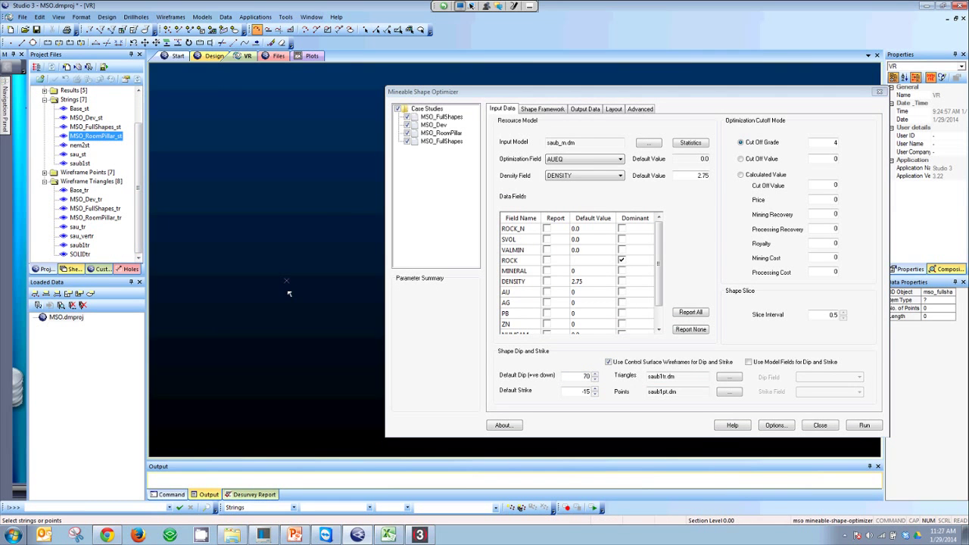
{"action": "left_click", "coordinate": [80, 245]}
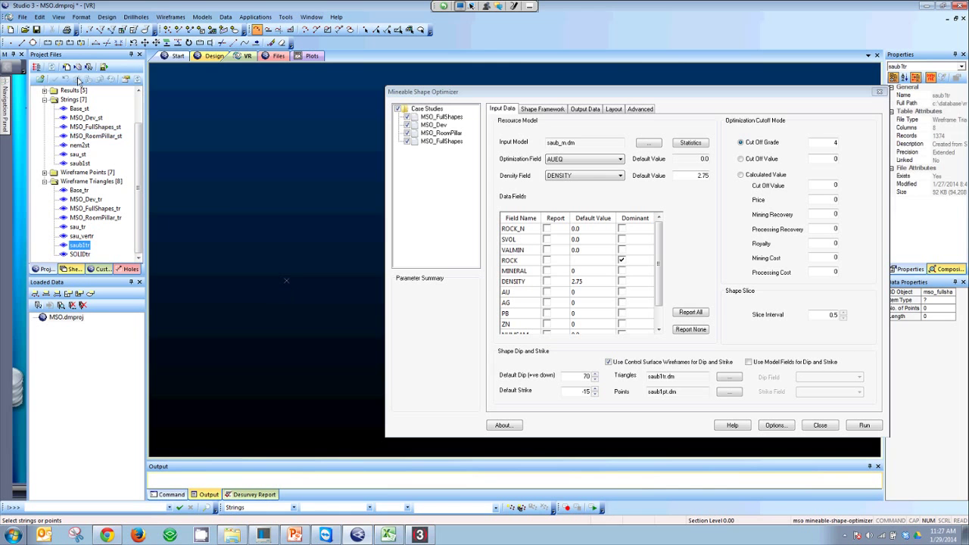
{"action": "left_click_drag", "start_coordinate": [79, 244], "coordinate": [222, 226]}
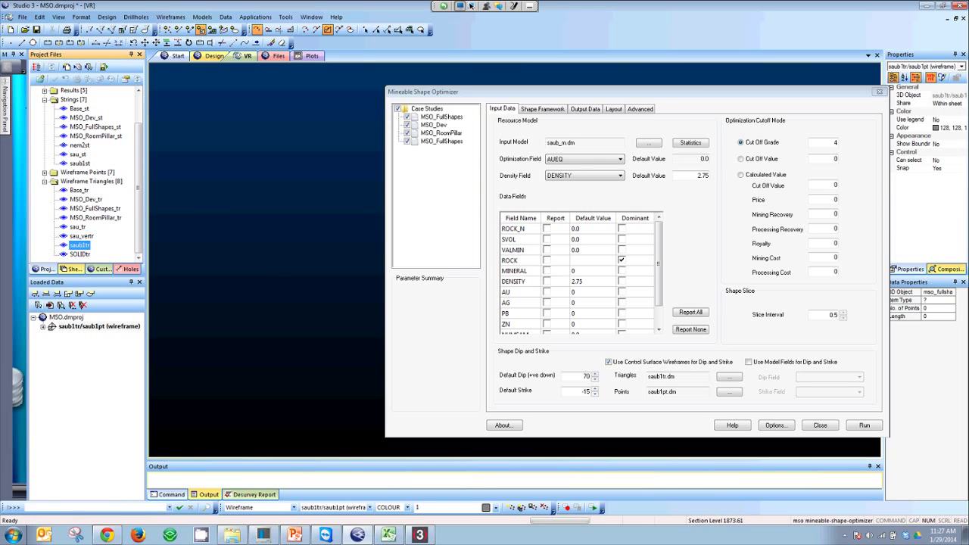
{"action": "left_click_drag", "start_coordinate": [523, 91], "coordinate": [791, 119]}
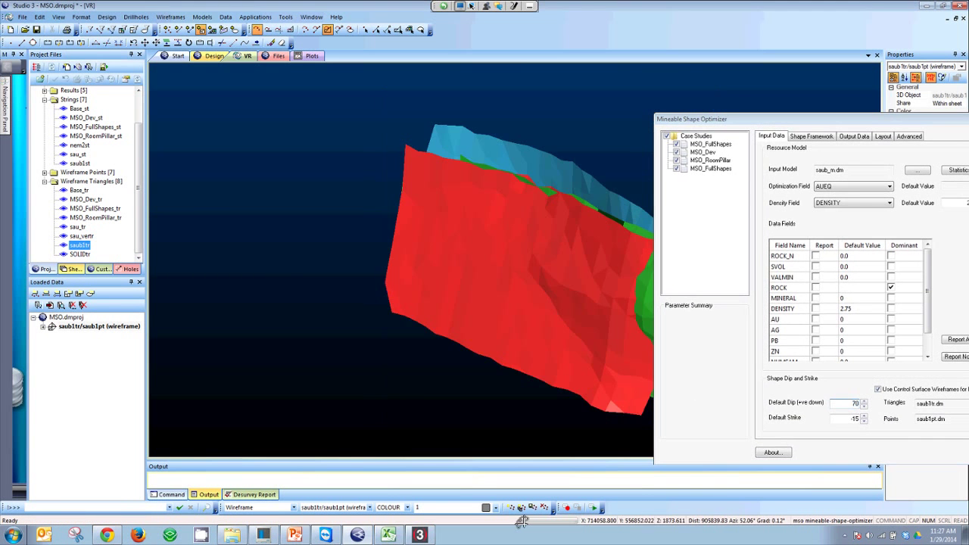
{"action": "left_click_drag", "start_coordinate": [522, 522], "coordinate": [513, 512]}
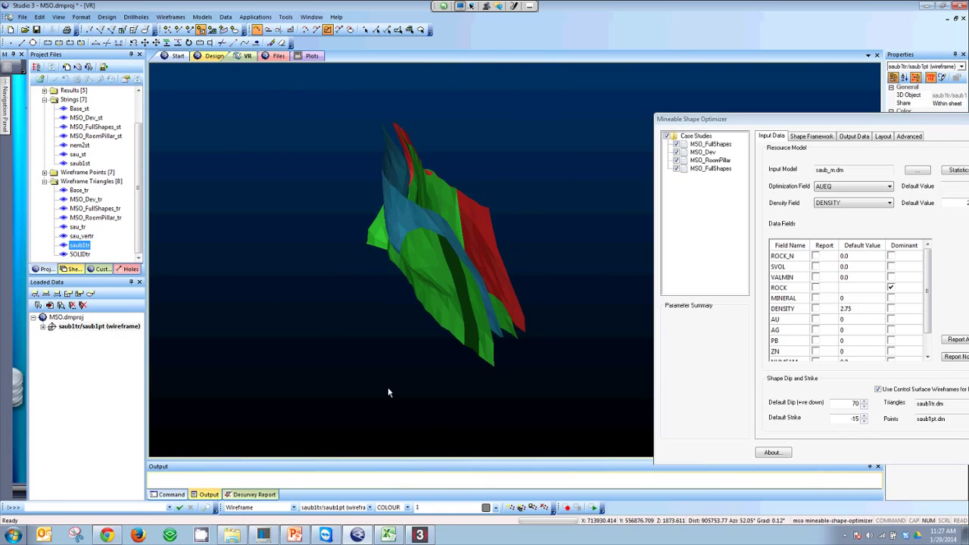
Inspect the control surface triangle and point files, and try model fields for dip and strike before restoring control surface wireframes
{"action": "left_click_drag", "start_coordinate": [757, 119], "coordinate": [624, 83]}
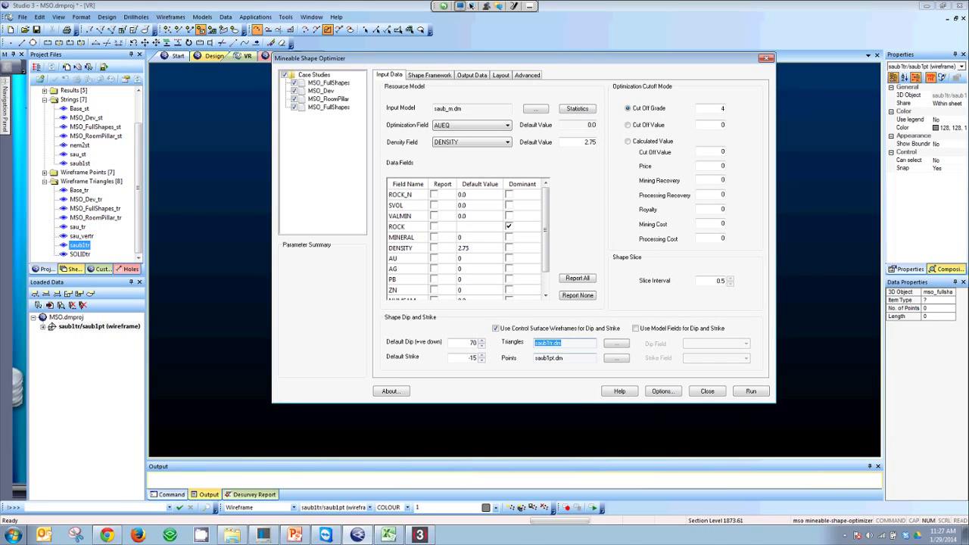
{"action": "left_click_drag", "start_coordinate": [566, 358], "coordinate": [530, 358]}
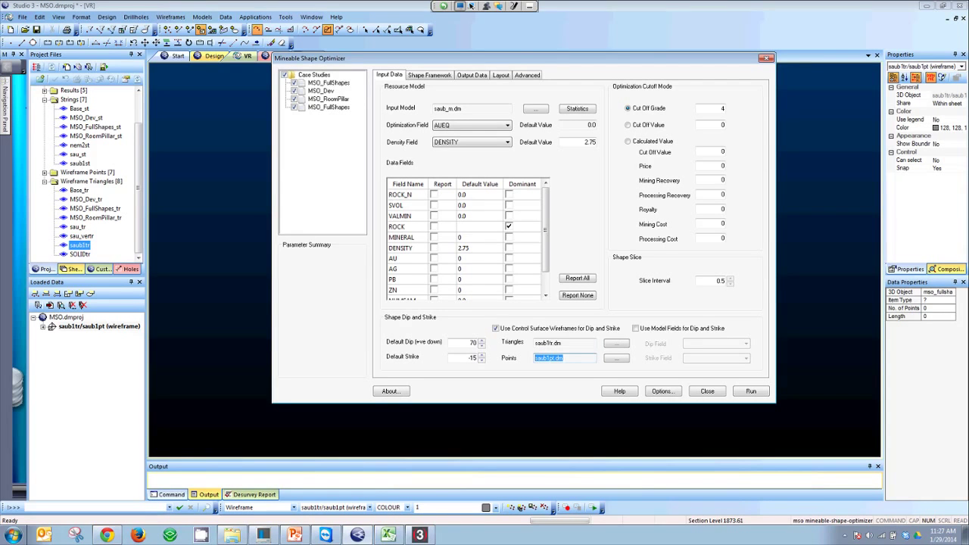
{"action": "left_click", "coordinate": [636, 328]}
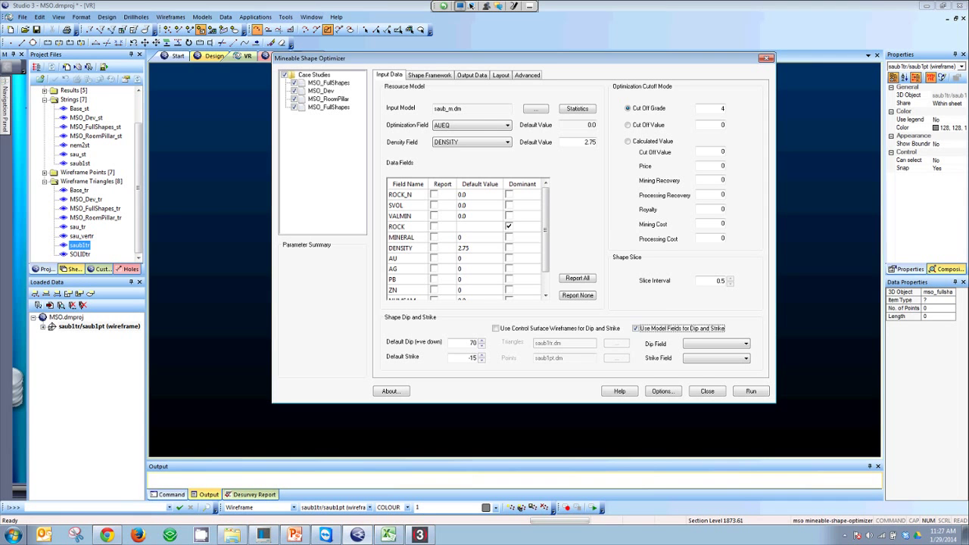
{"action": "left_click", "coordinate": [496, 328]}
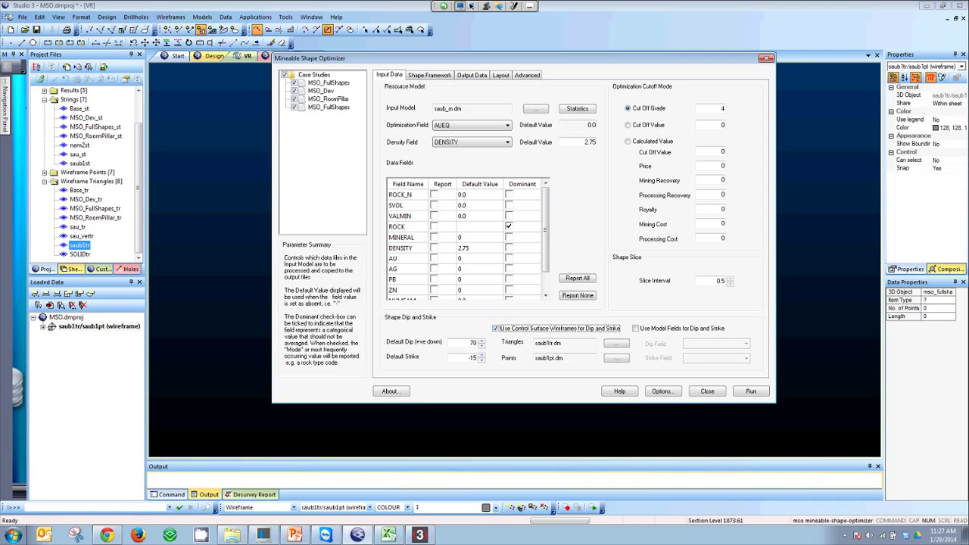
Try the Rotate Shape option in the shape framework, examine its model origin and rotation fields, and turn it off again
{"action": "left_click", "coordinate": [430, 75]}
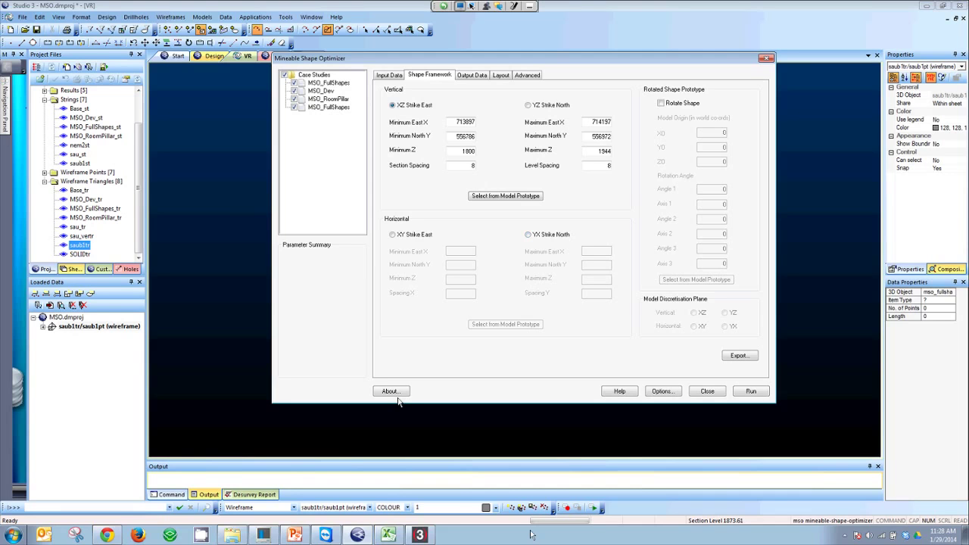
{"action": "left_click", "coordinate": [662, 103]}
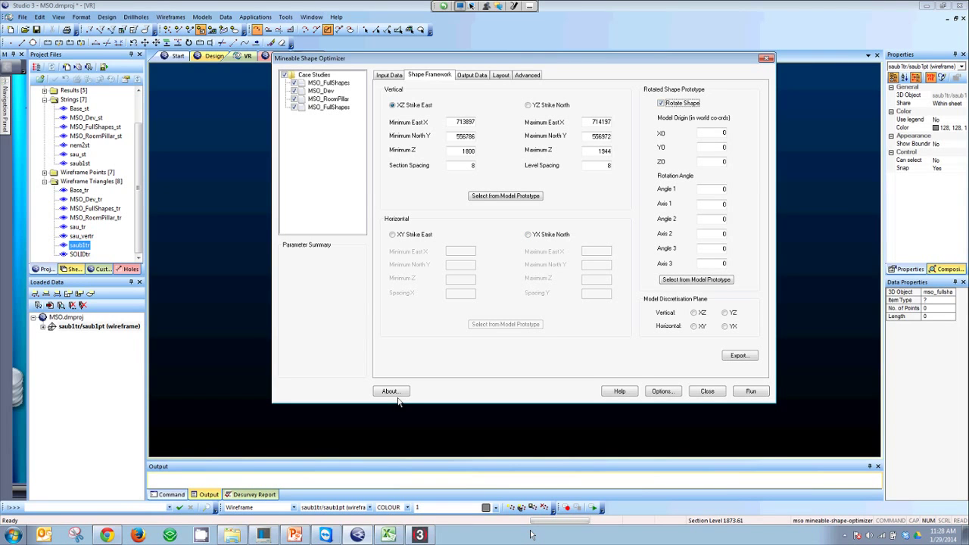
{"action": "key", "text": "Tab"}
{"action": "key", "text": "Tab"}
{"action": "key", "text": "Tab"}
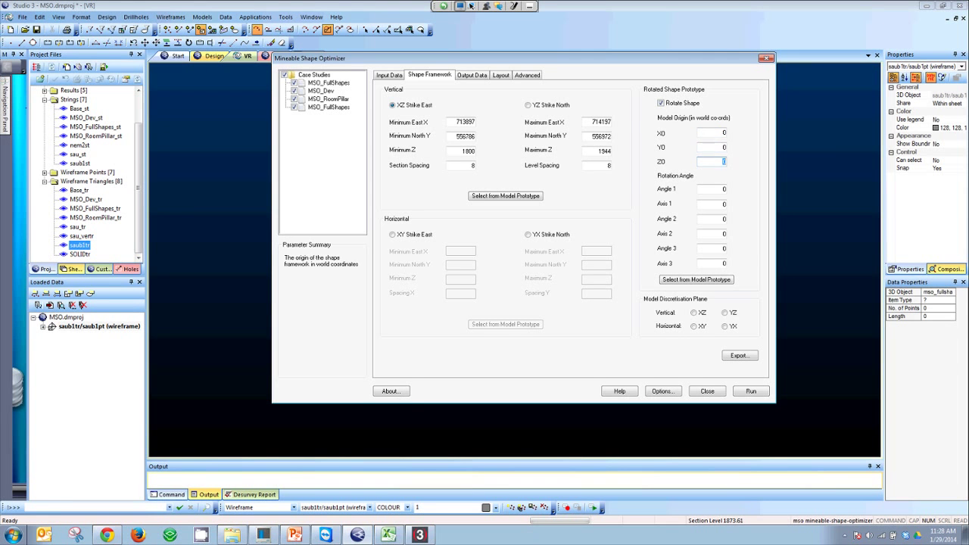
{"action": "key", "text": "shift+Tab"}
{"action": "key", "text": "Tab"}
{"action": "key", "text": "shift+Tab"}
{"action": "key", "text": "Tab"}
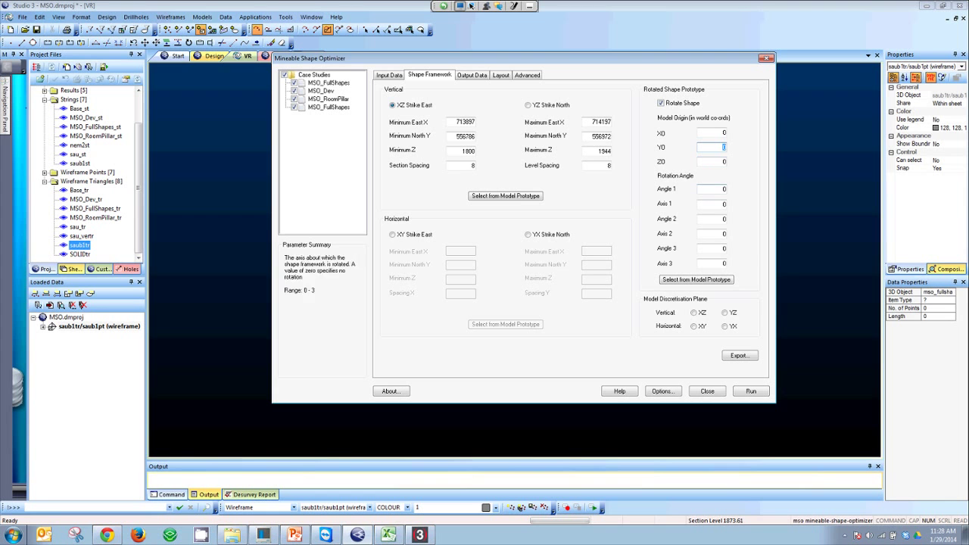
{"action": "key", "text": "shift+Tab"}
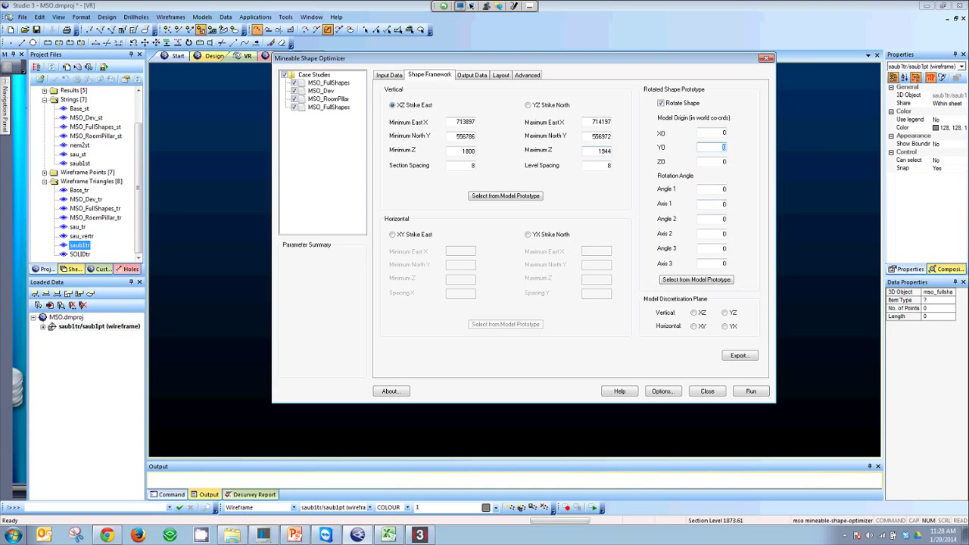
{"action": "left_click", "coordinate": [660, 103]}
Review the output file names for the shape wireframe triangles, points and outline strings
{"action": "key", "text": "ctrl+Tab"}
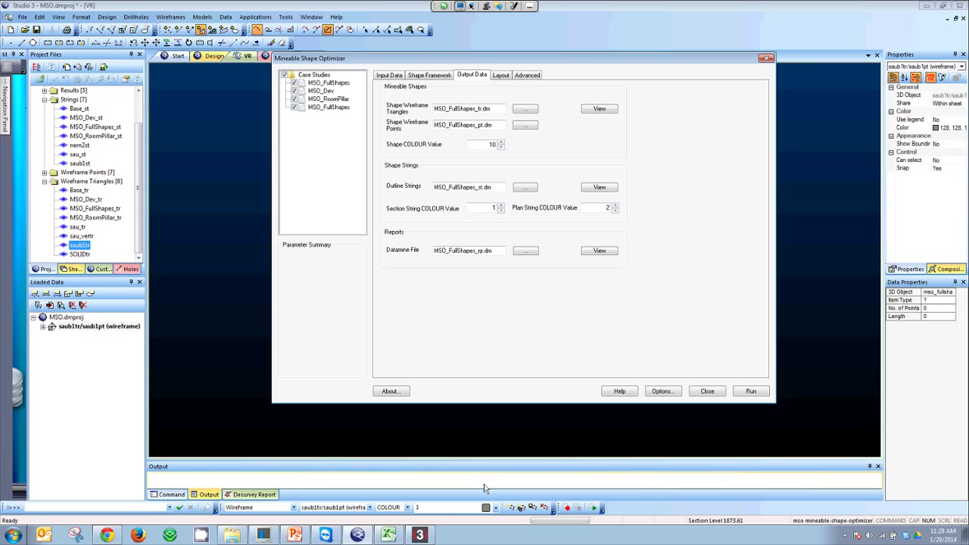
{"action": "left_click", "coordinate": [458, 109]}
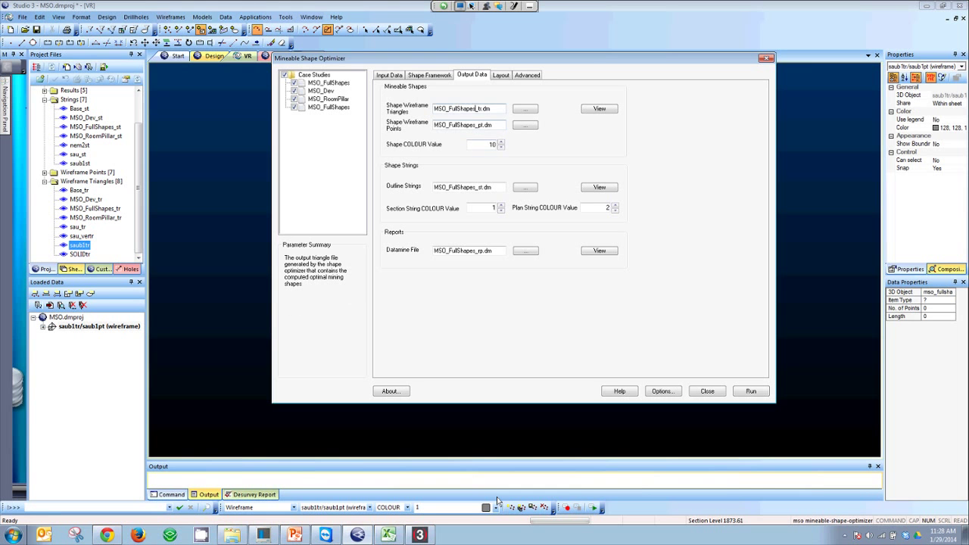
{"action": "mouse_move", "coordinate": [477, 108]}
{"action": "left_mouse_down"}
{"action": "mouse_move", "coordinate": [433, 108]}
{"action": "mouse_move", "coordinate": [433, 125]}
{"action": "left_mouse_up"}
{"action": "key", "text": "Tab"}
{"action": "key", "text": "Tab"}
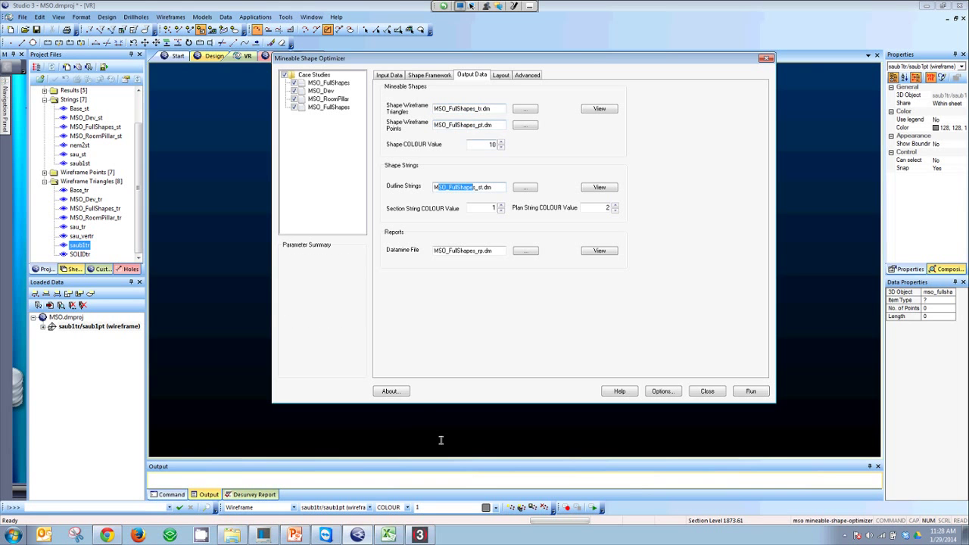
Review the minimum width, maximum width and minimum waste pillar width in the layout's shape control settings
{"action": "key", "text": "ctrl+Tab"}
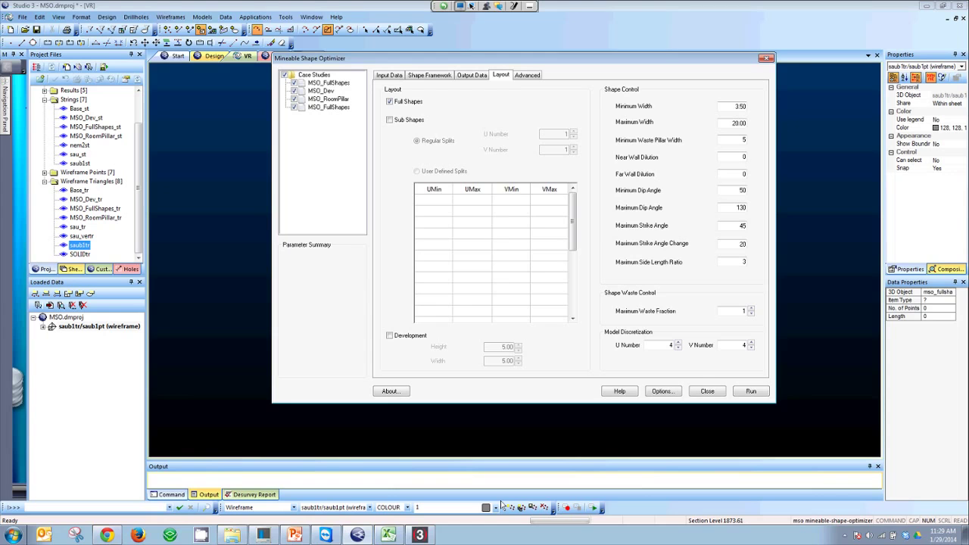
{"action": "key", "text": "Tab"}
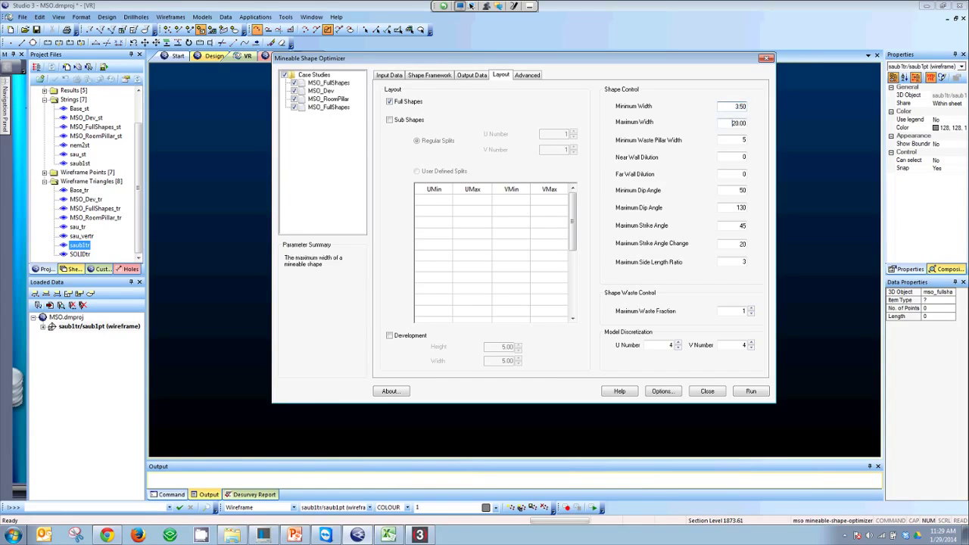
{"action": "key", "text": "Tab"}
{"action": "key", "text": "shift+Tab"}
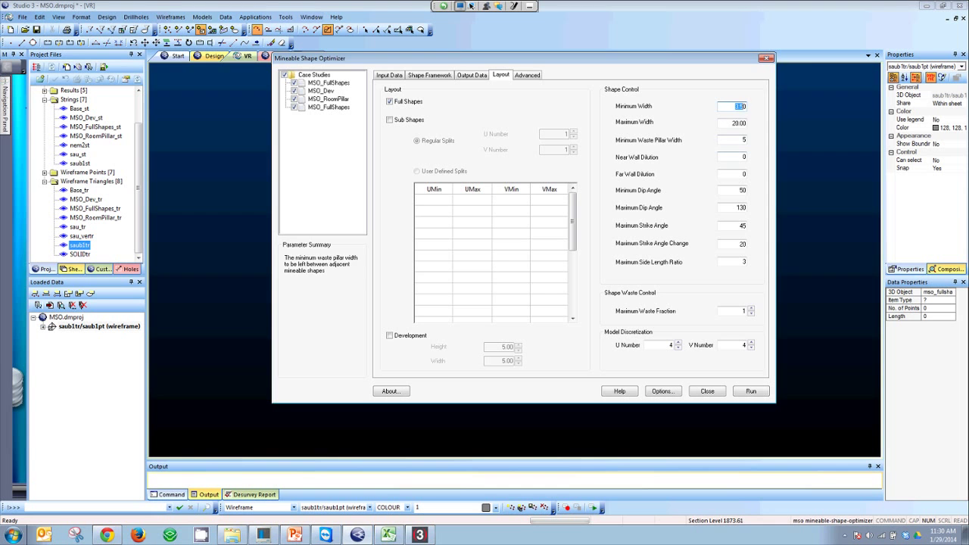
{"action": "double_click", "coordinate": [745, 140]}
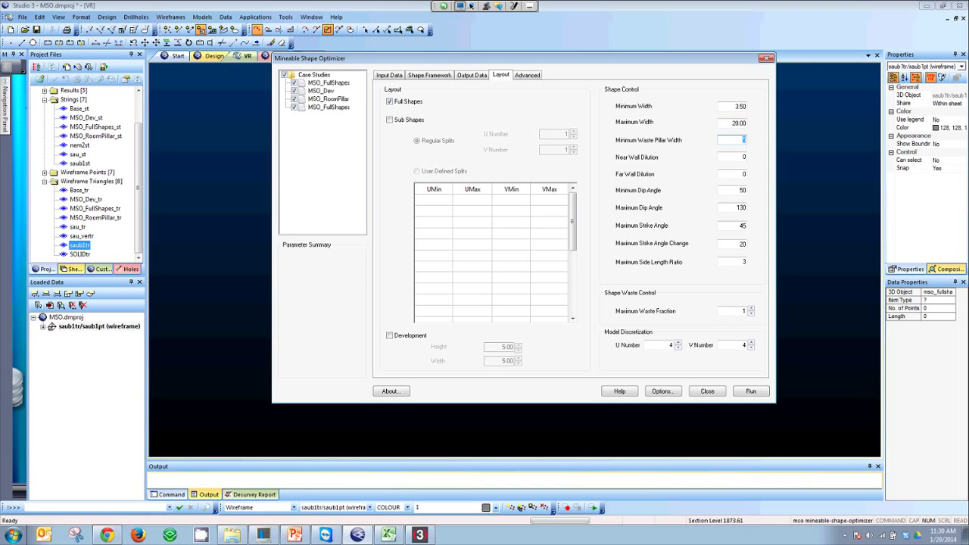
Examine the near and far wall dilution and the minimum and maximum dip angle settings for the shapes
{"action": "key", "text": "Tab"}
{"action": "key", "text": "Tab"}
{"action": "double_click", "coordinate": [744, 175]}
{"action": "double_click", "coordinate": [744, 157]}
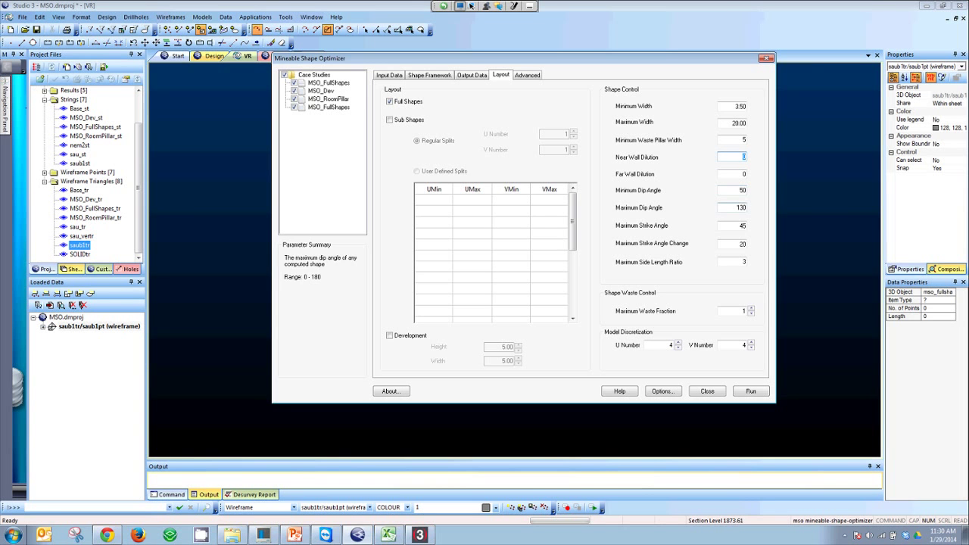
{"action": "key", "text": "Tab"}
{"action": "key", "text": "Tab"}
{"action": "key", "text": "Tab"}
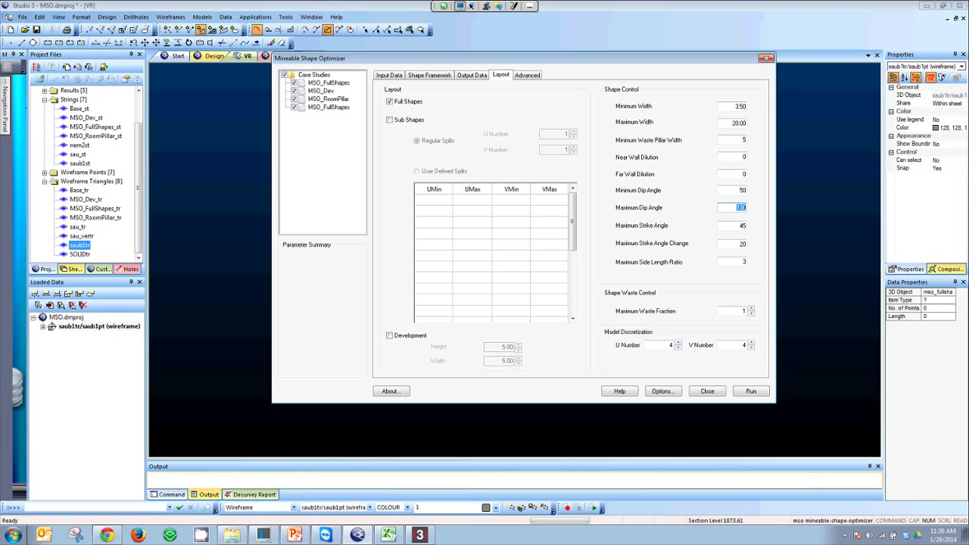
Review the maximum strike angle and maximum strike angle change settings for the shapes
{"action": "key", "text": "Tab"}
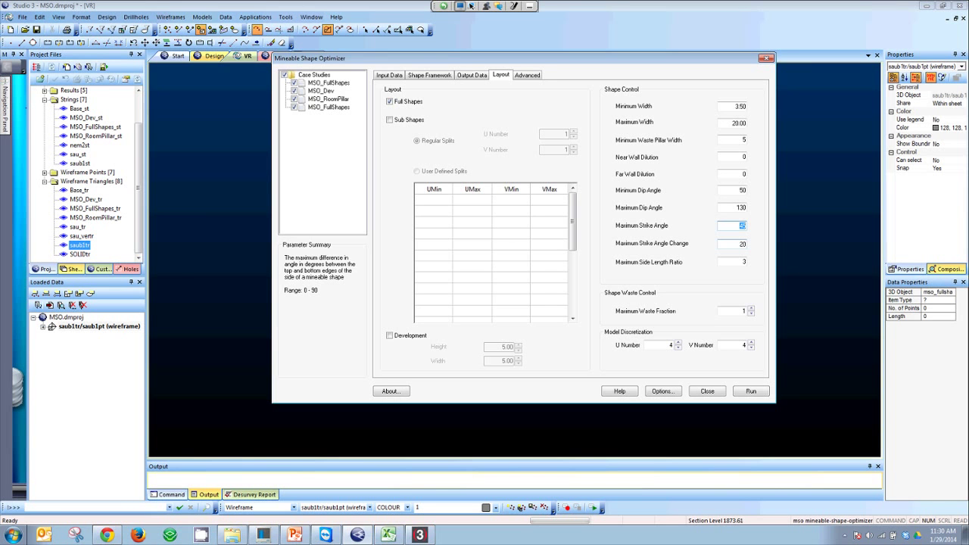
{"action": "key", "text": "Tab"}
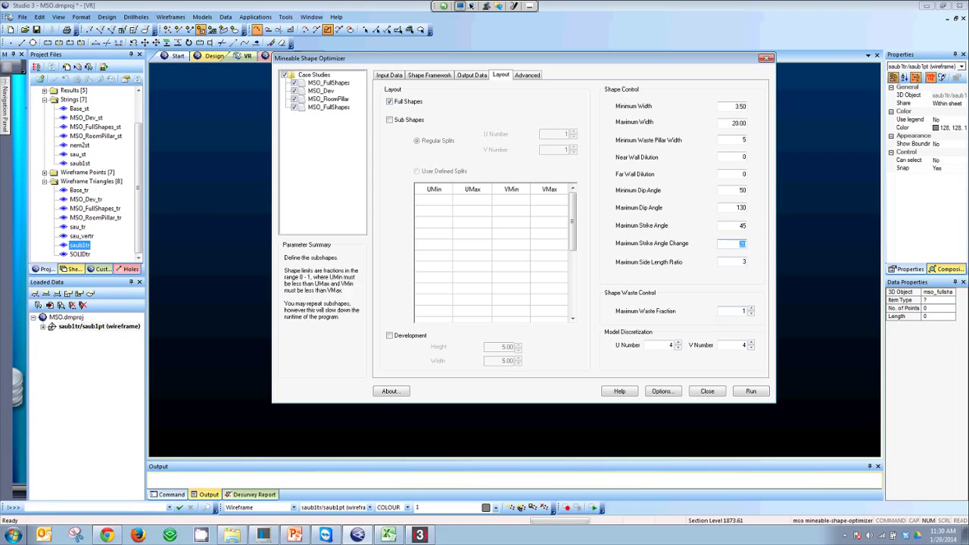
Review the optimizer's advanced settings, including the fields available as the model void field
{"action": "key", "text": "ctrl+Tab"}
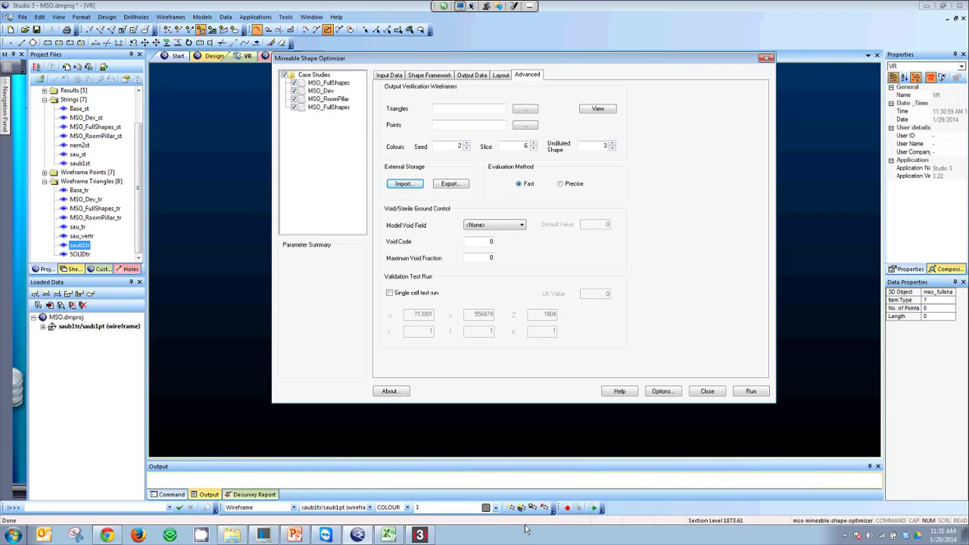
{"action": "key", "text": "Tab"}
{"action": "left_click", "coordinate": [494, 225]}
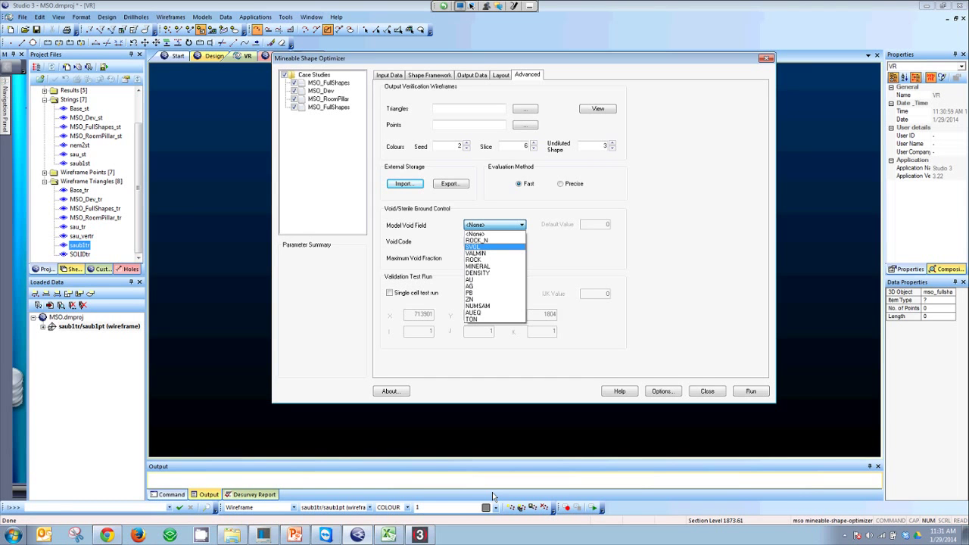
{"action": "left_click", "coordinate": [429, 429]}
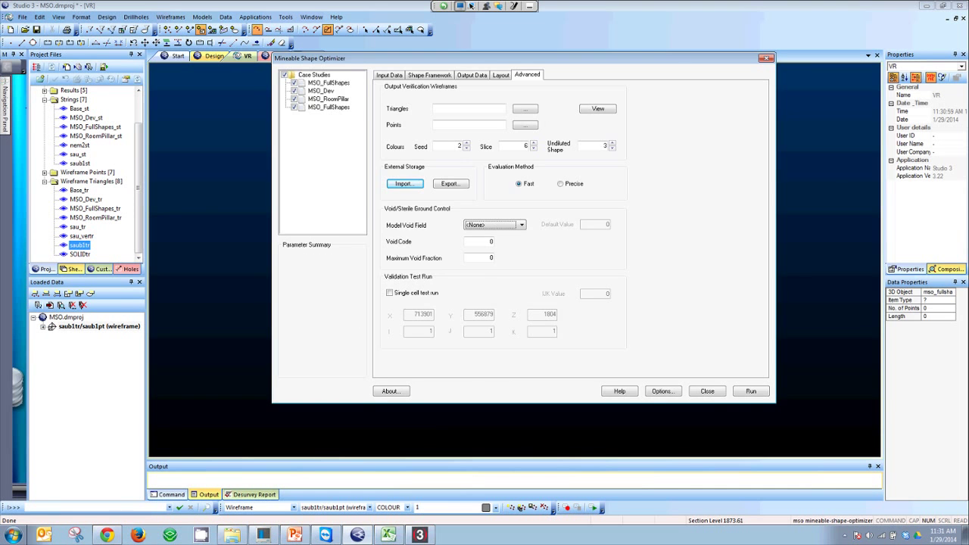
Close the Mineable Shape Optimizer and unload all data from the project
{"action": "left_click_drag", "start_coordinate": [455, 59], "coordinate": [595, 56]}
{"action": "left_click", "coordinate": [848, 389]}
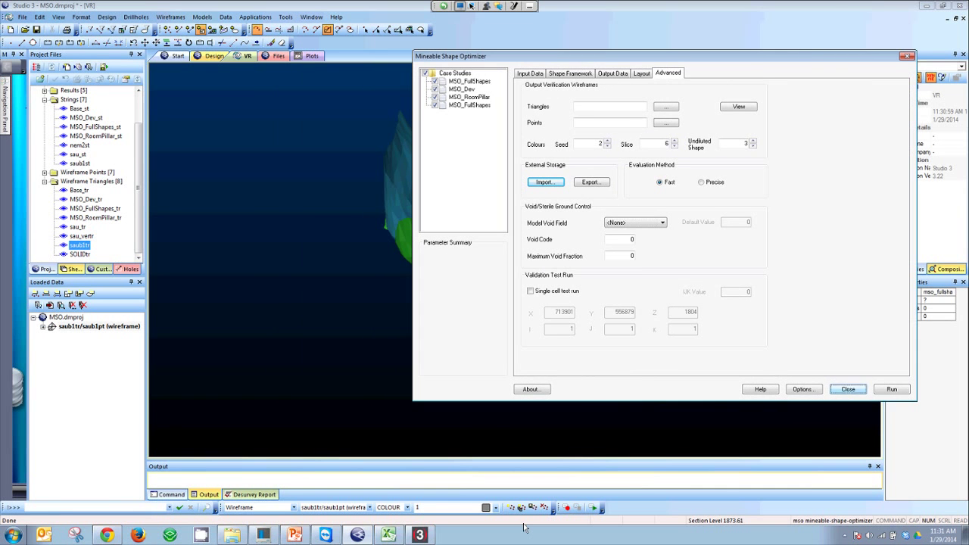
{"action": "key", "text": "Return"}
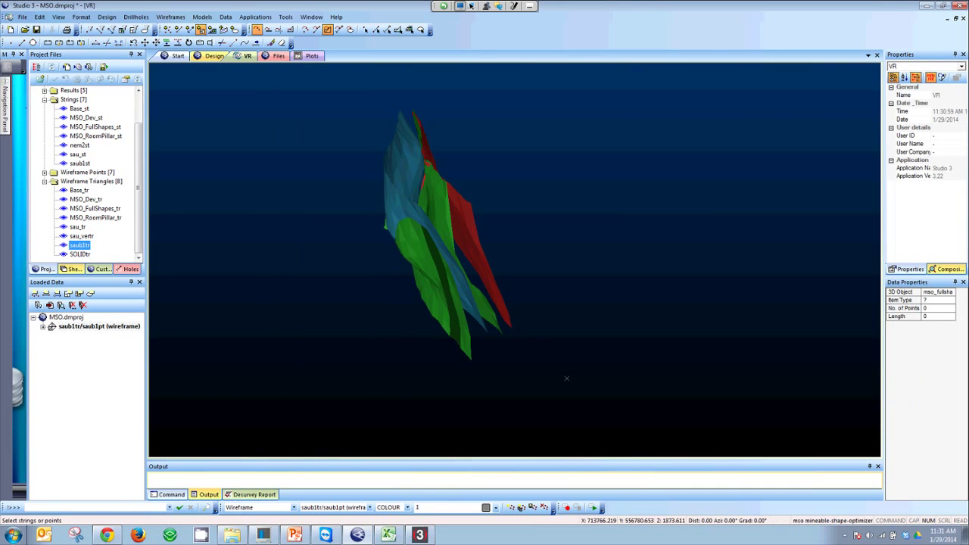
{"action": "key", "text": "u"}
{"action": "key", "text": "a"}
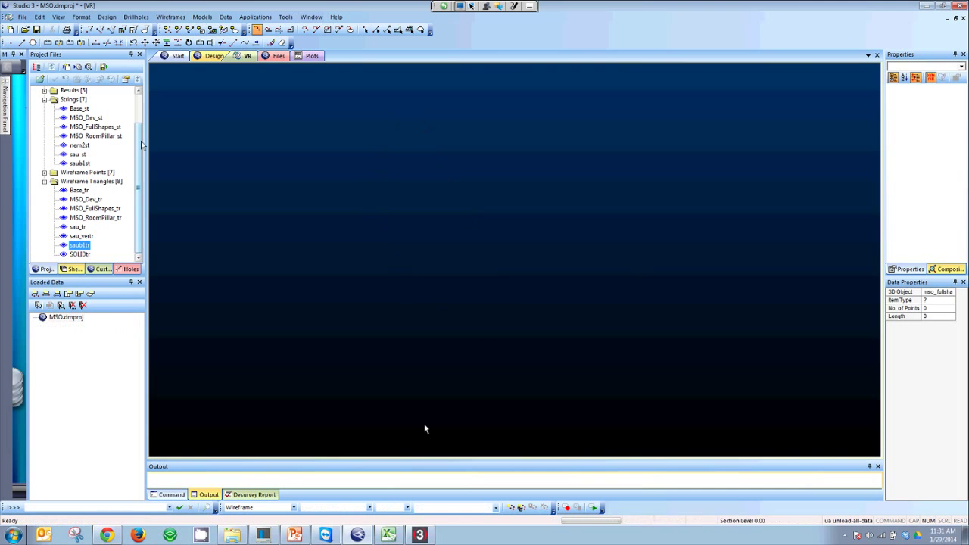
Load the MSO_FullShapes_tr wireframe into the 3D view and look over the stope shapes
{"action": "left_click", "coordinate": [95, 209]}
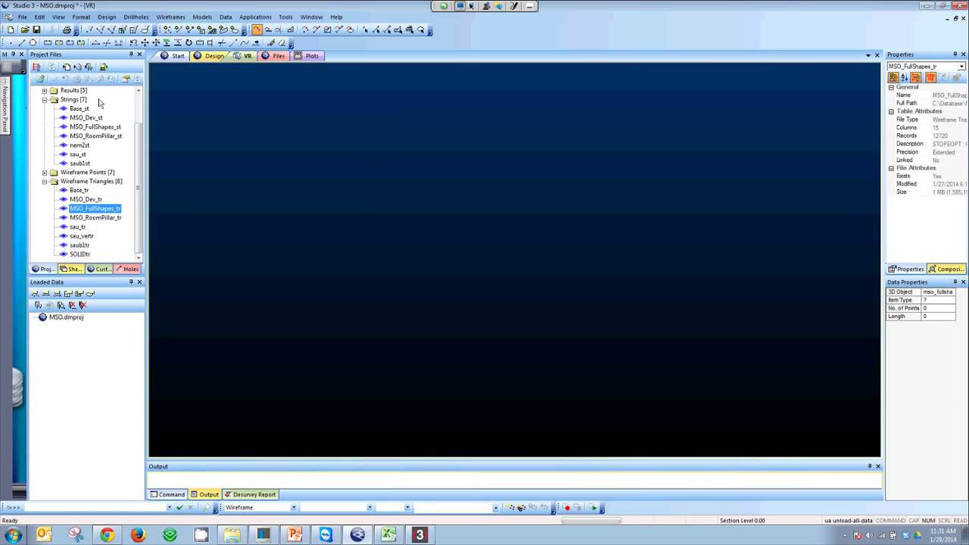
{"action": "mouse_move", "coordinate": [96, 209]}
{"action": "left_mouse_down"}
{"action": "mouse_move", "coordinate": [269, 269]}
{"action": "mouse_move", "coordinate": [504, 502]}
{"action": "left_mouse_up"}
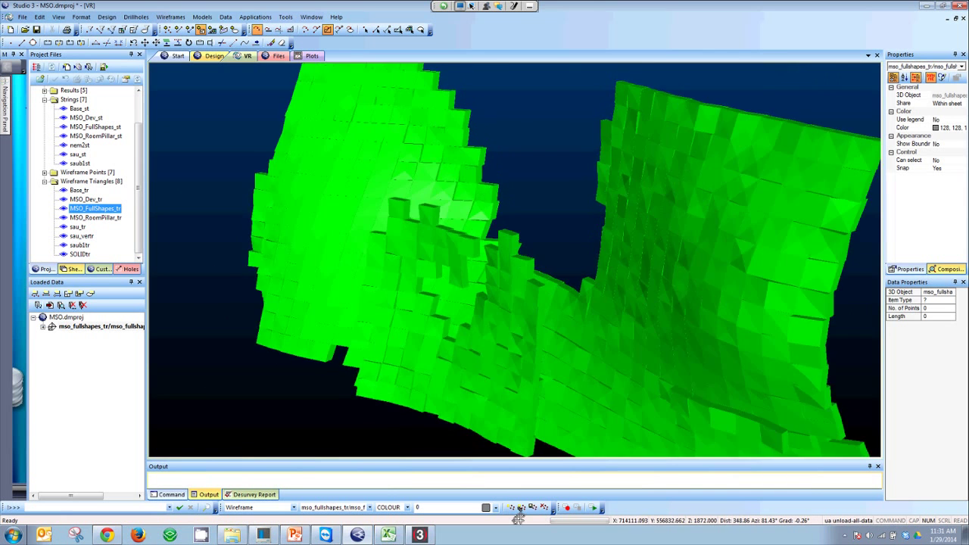
{"action": "left_click_drag", "start_coordinate": [519, 519], "coordinate": [539, 536]}
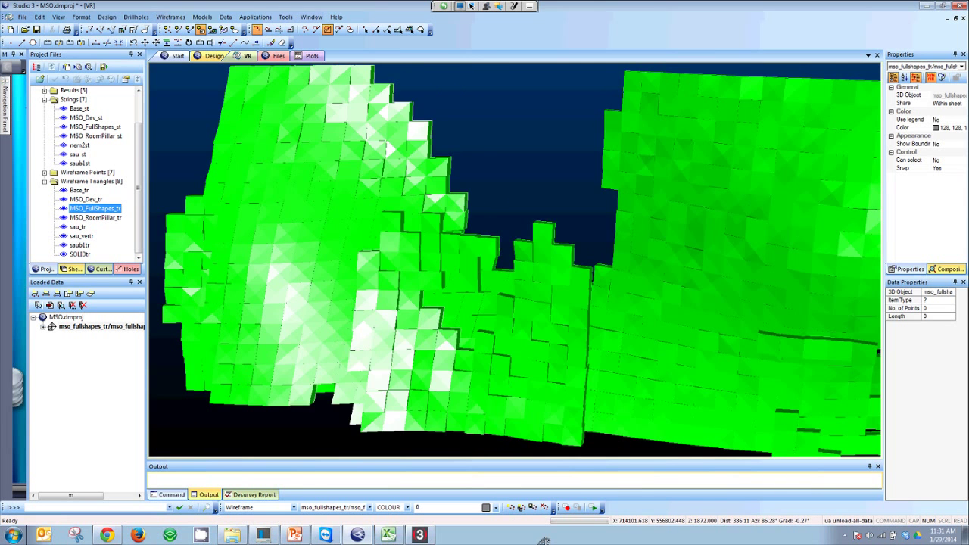
Colour the full-shapes wireframe by the AUEQ column with a legend based on that column
{"action": "double_click", "coordinate": [368, 371]}
{"action": "left_click", "coordinate": [420, 268]}
{"action": "key", "text": "Down"}
{"action": "key", "text": "Down"}
{"action": "key", "text": "Down"}
{"action": "key", "text": "Down"}
{"action": "key", "text": "Down"}
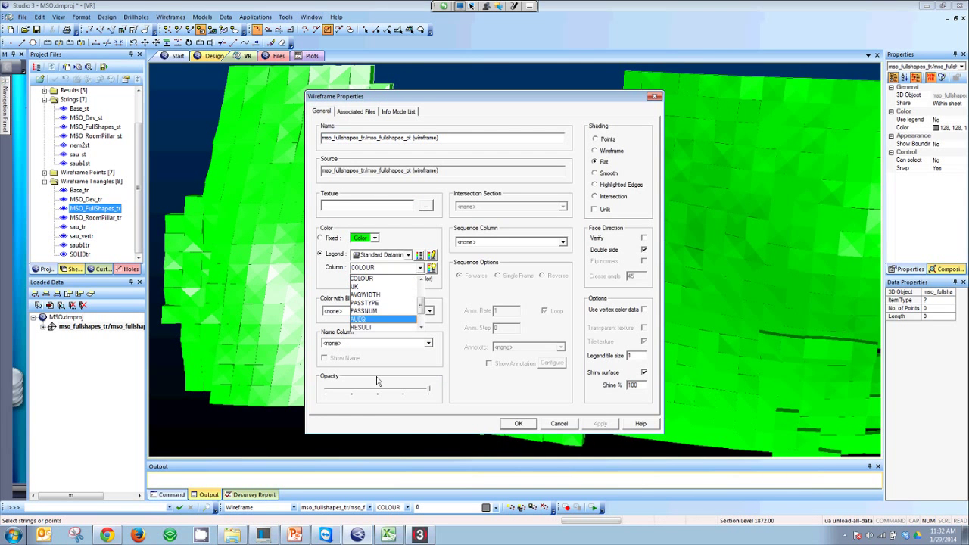
{"action": "key", "text": "Return"}
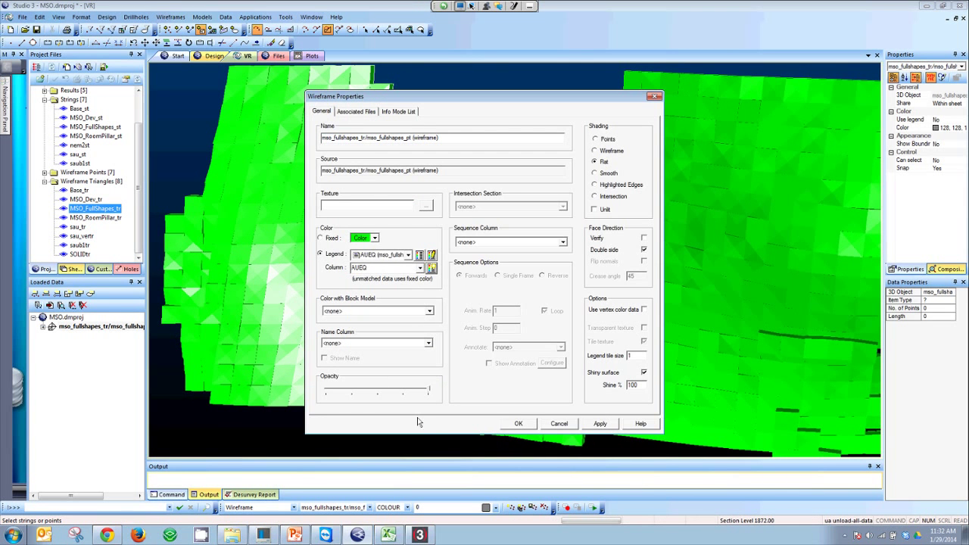
{"action": "left_click", "coordinate": [431, 267]}
{"action": "left_click", "coordinate": [518, 423]}
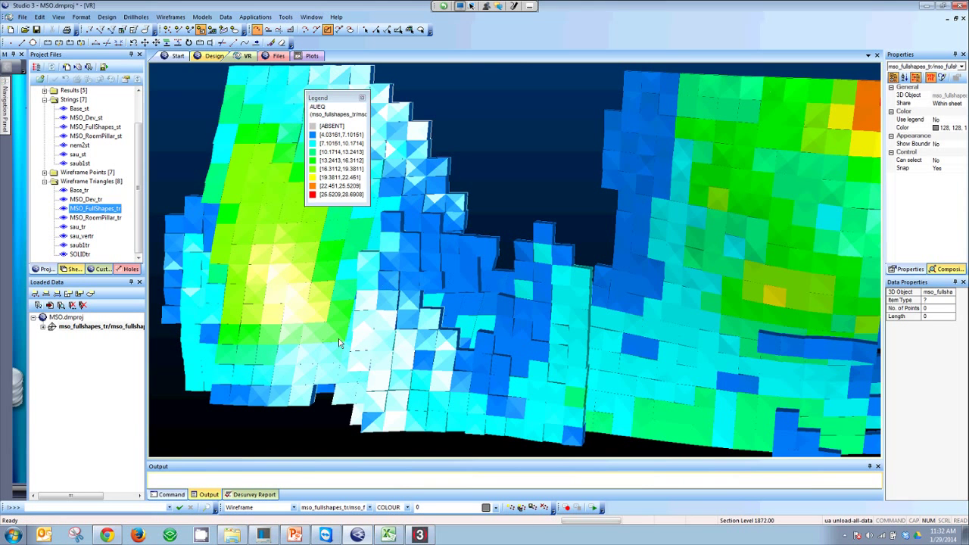
Examine the AUEQ-coloured shapes from several angles and the stope records in the MSO_FullShapes_rp results table
{"action": "scroll", "coordinate": [315, 316], "scroll_direction": "down", "scroll_amount": 4}
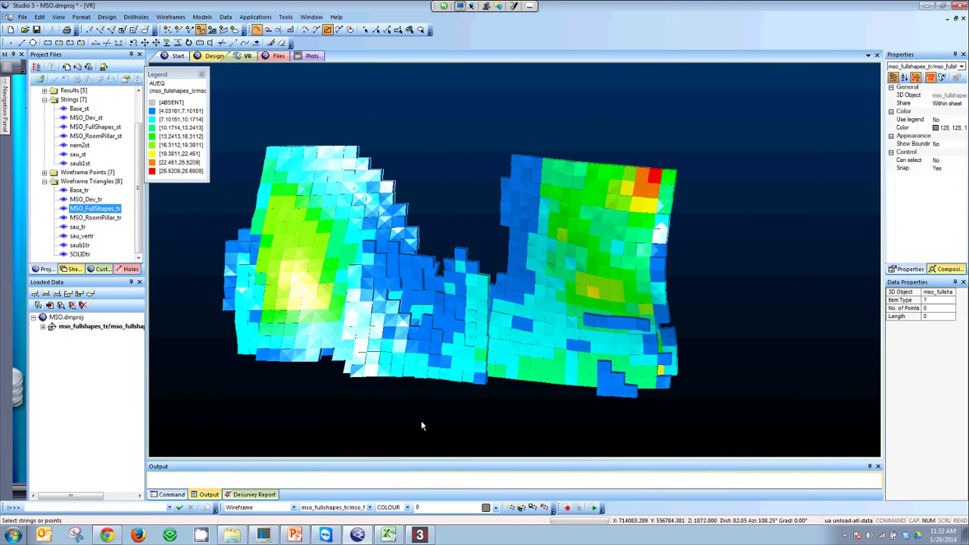
{"action": "left_click_drag", "start_coordinate": [421, 420], "coordinate": [334, 441]}
{"action": "left_click_drag", "start_coordinate": [598, 269], "coordinate": [587, 241]}
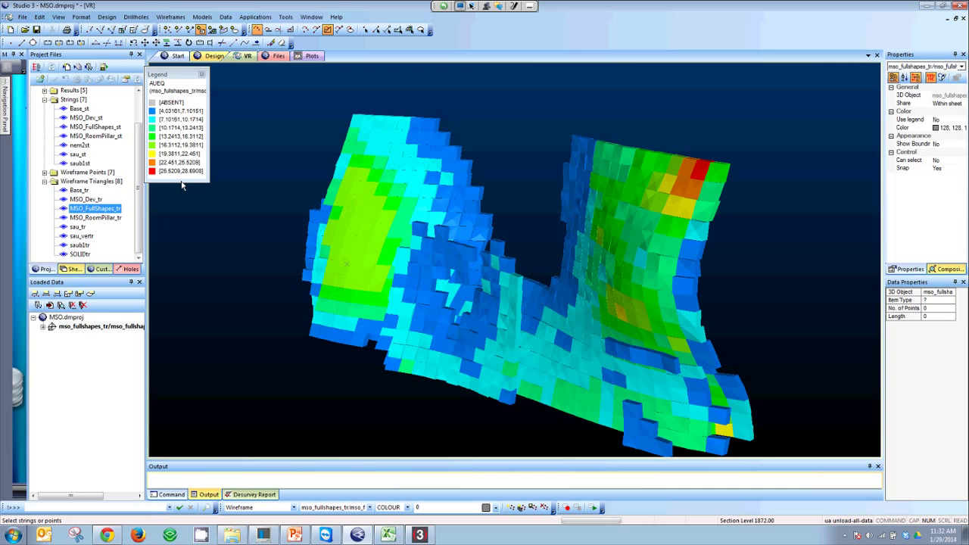
{"action": "left_click", "coordinate": [44, 90]}
{"action": "left_click", "coordinate": [95, 117]}
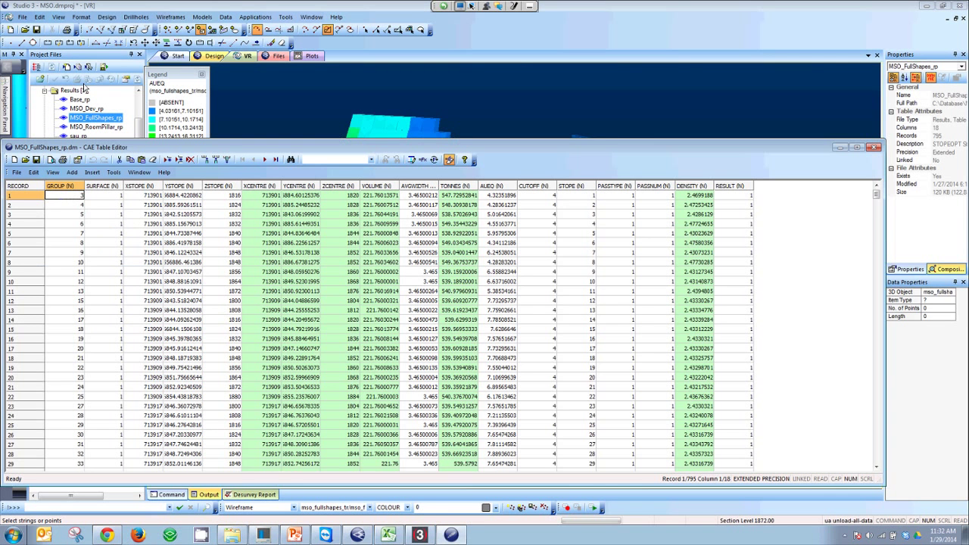
{"action": "key", "text": "Down"}
{"action": "key", "text": "Down"}
{"action": "key", "text": "Right"}
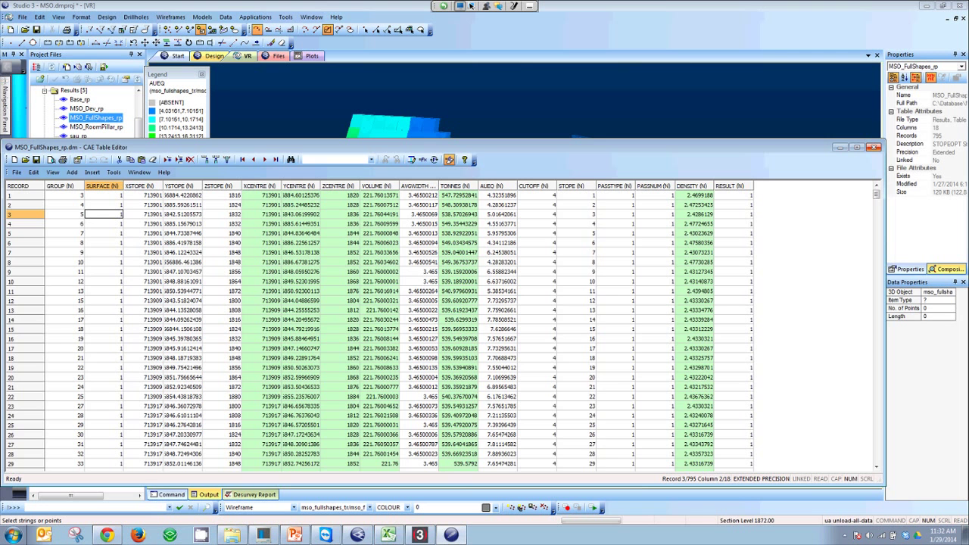
{"action": "left_click", "coordinate": [875, 147]}
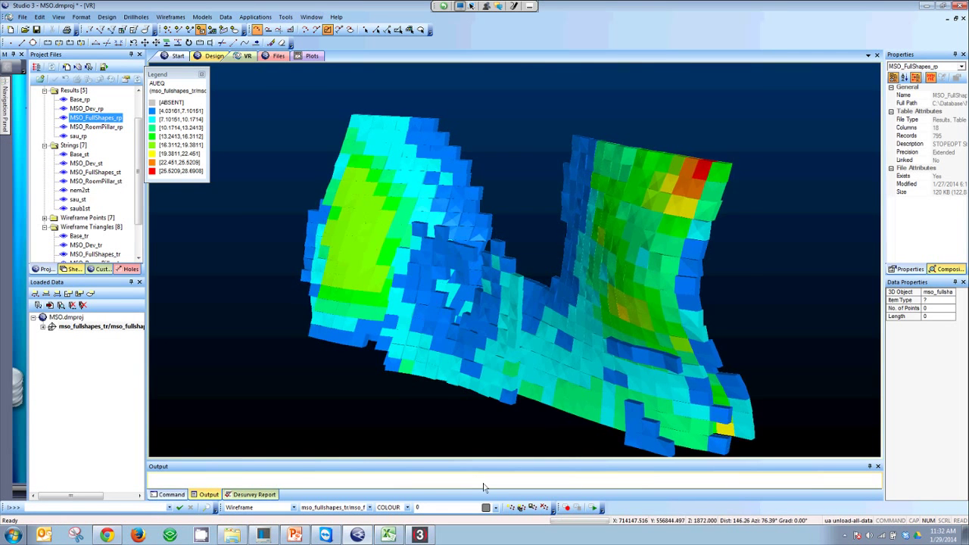
{"action": "left_click_drag", "start_coordinate": [483, 483], "coordinate": [457, 458]}
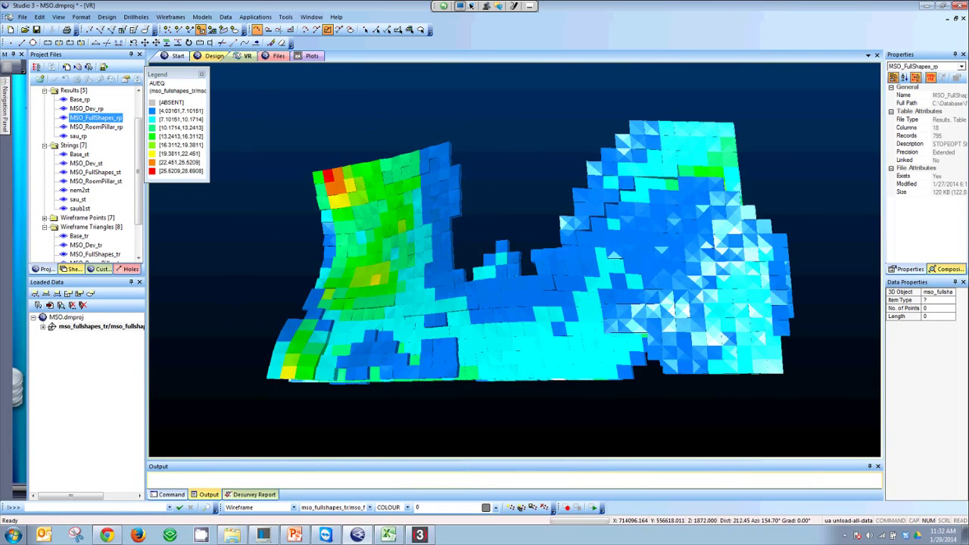
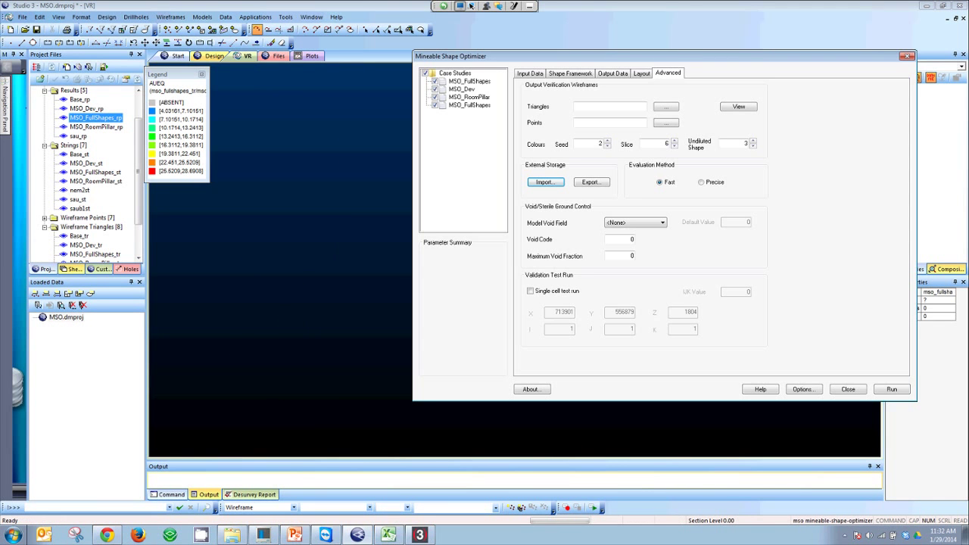
Review the output file names and sub-shape layout settings of the MSO_Dev case study, then close the optimizer
{"action": "left_click", "coordinate": [461, 90]}
{"action": "left_click_drag", "start_coordinate": [522, 57], "coordinate": [403, 58]}
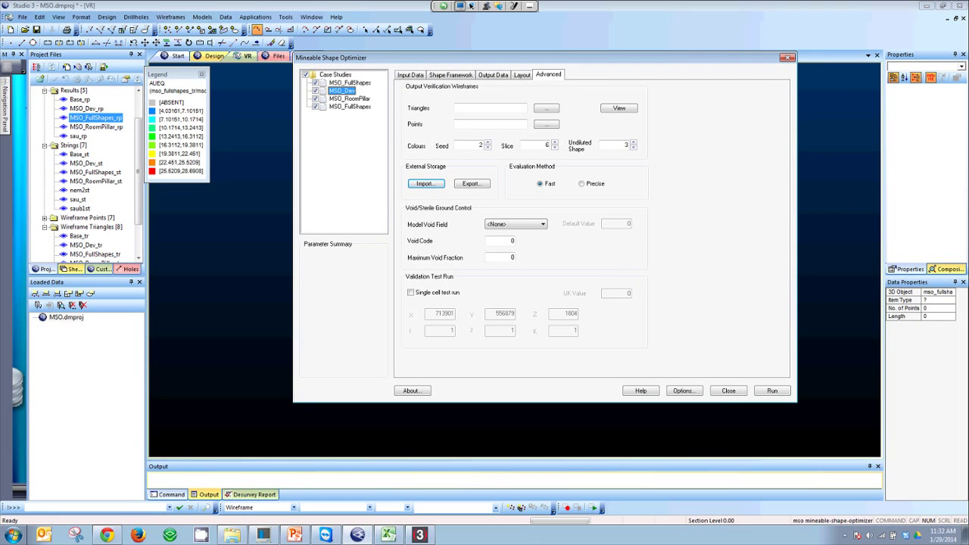
{"action": "left_click", "coordinate": [493, 75]}
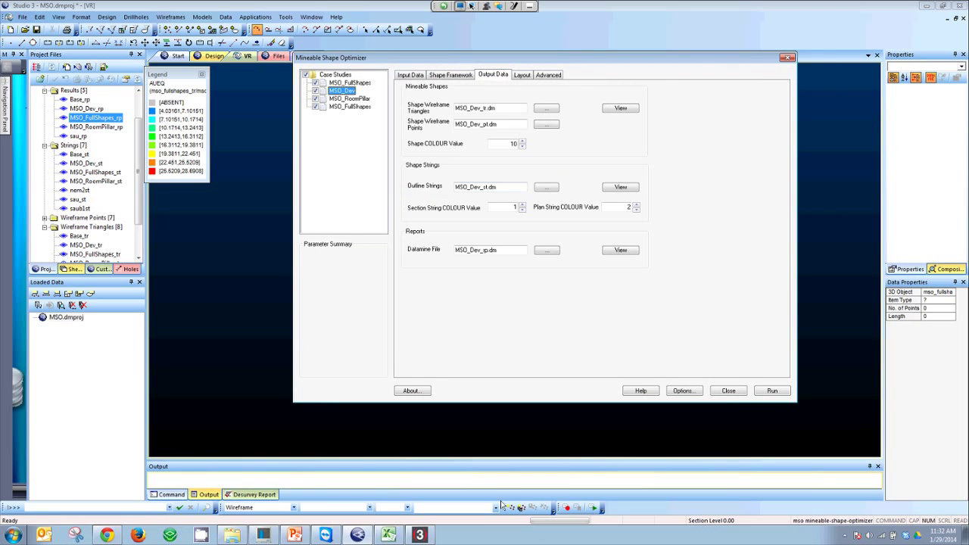
{"action": "key", "text": "ctrl+Tab"}
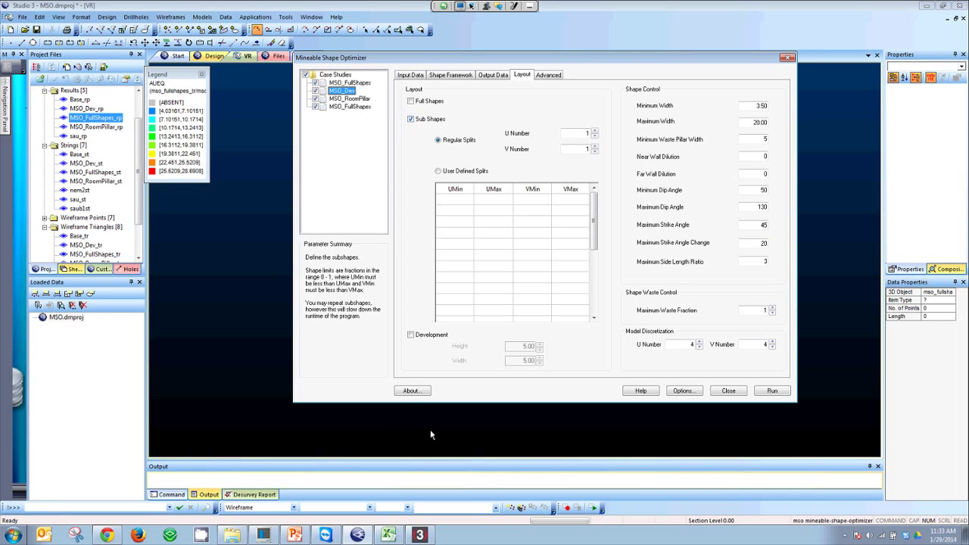
{"action": "left_click", "coordinate": [728, 391]}
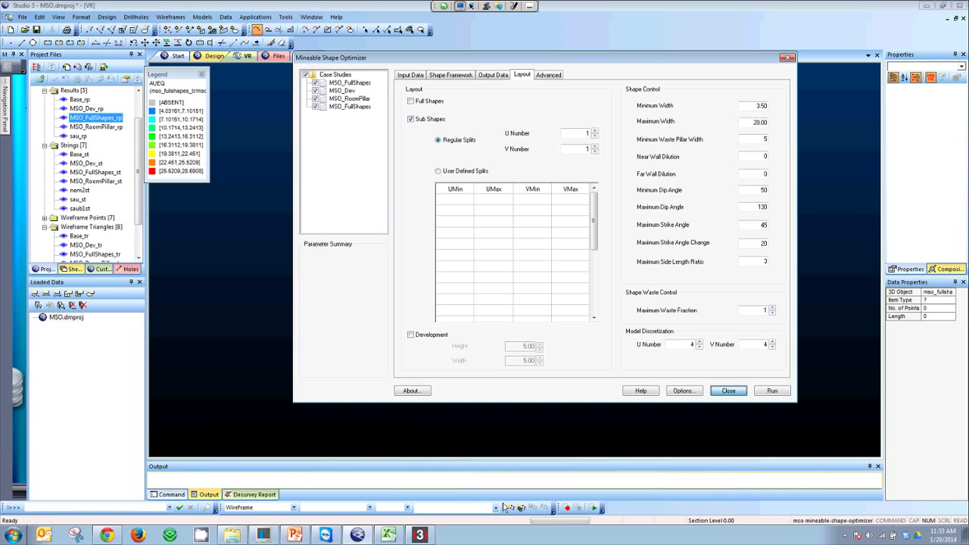
{"action": "key", "text": "Return"}
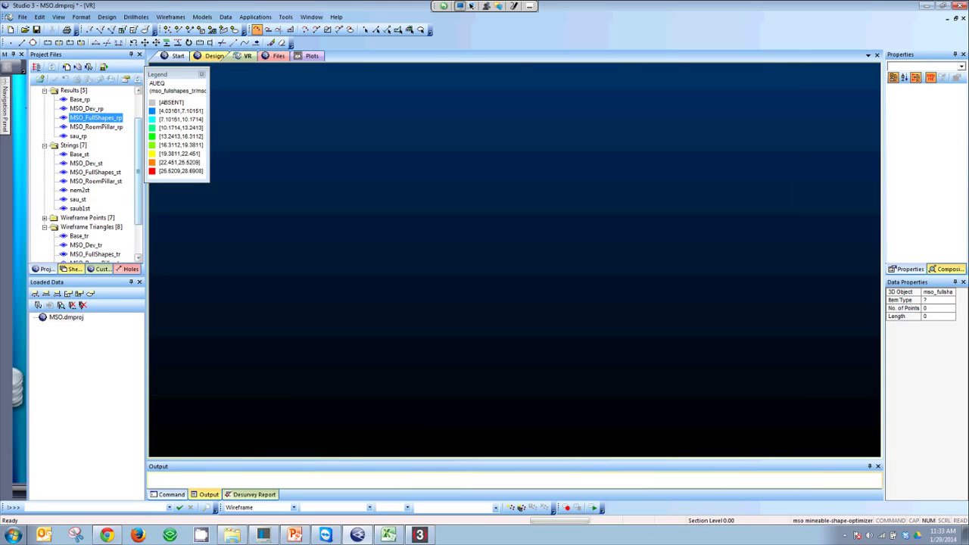
Load the MSO_Dev_tr wireframe and colour it by the PASSNUM column with the standard legend
{"action": "left_click_drag", "start_coordinate": [137, 172], "coordinate": [138, 194]}
{"action": "left_click", "coordinate": [87, 209]}
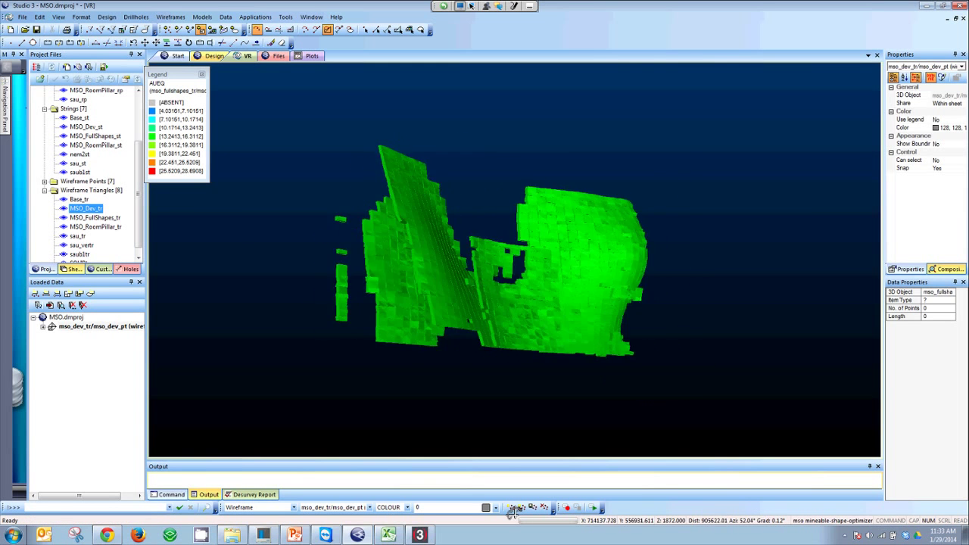
{"action": "double_click", "coordinate": [444, 330]}
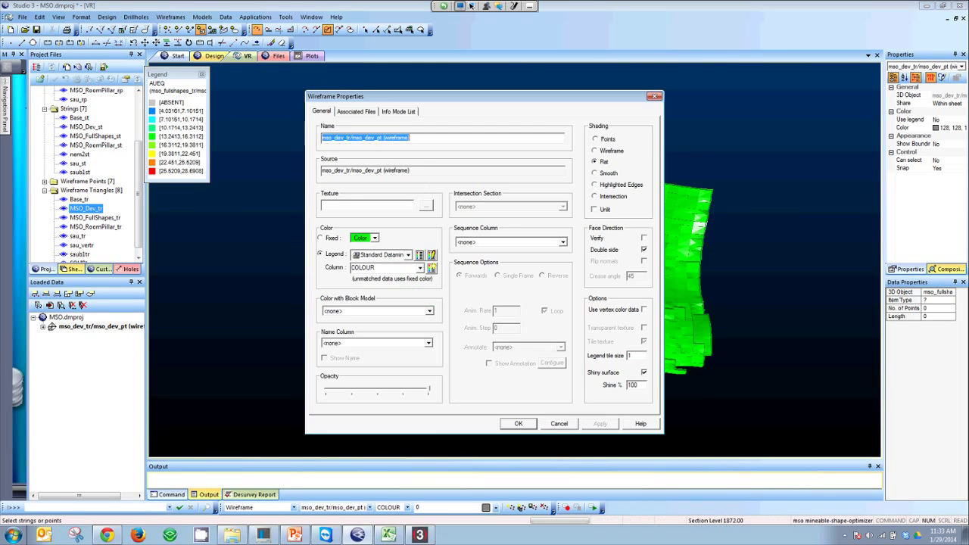
{"action": "left_click", "coordinate": [419, 268]}
{"action": "left_click", "coordinate": [382, 311]}
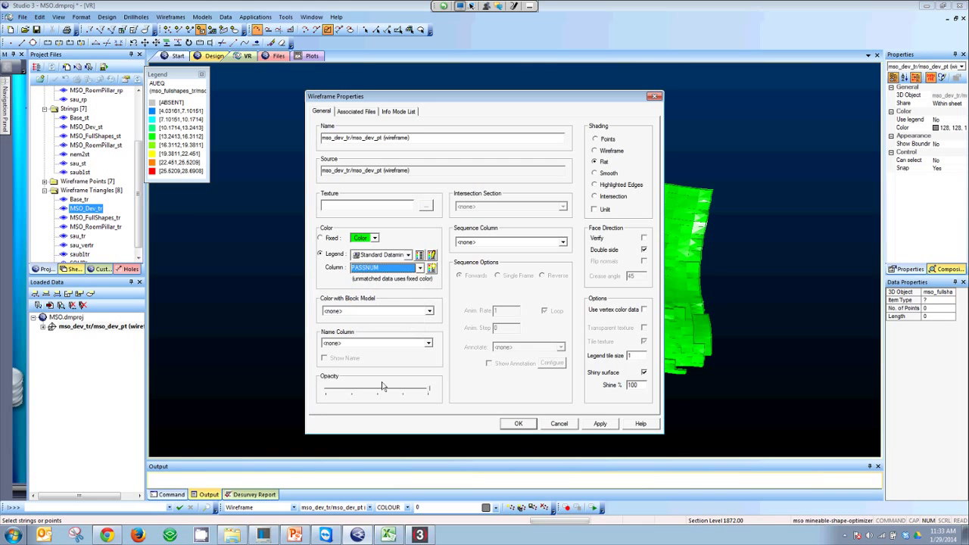
{"action": "left_click", "coordinate": [518, 423]}
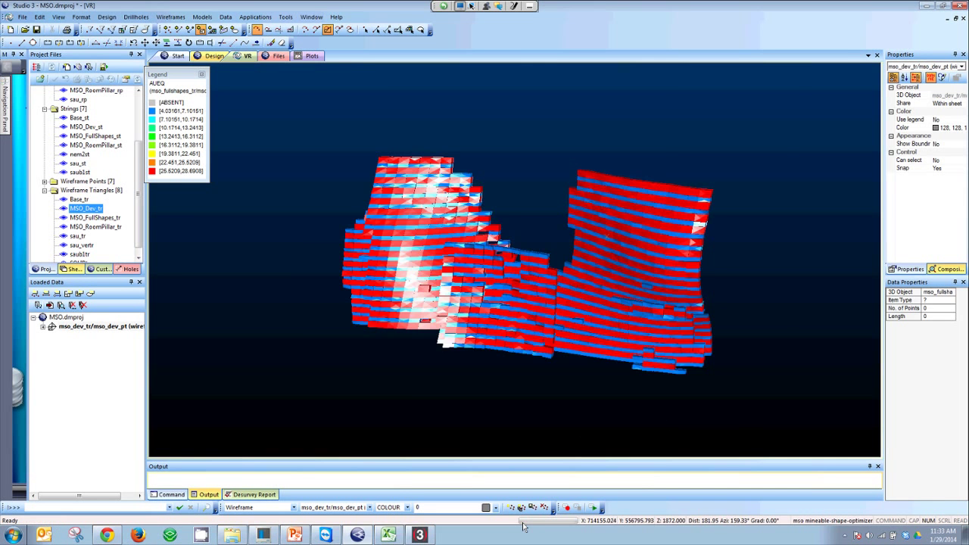
Examine the PASSNUM colouring of the MSO_Dev shapes up close and from several angles
{"action": "left_click_drag", "start_coordinate": [598, 333], "coordinate": [378, 383]}
{"action": "scroll", "coordinate": [342, 340], "scroll_direction": "up", "scroll_amount": 3}
{"action": "middle_click_drag", "start_coordinate": [341, 340], "coordinate": [341, 341]}
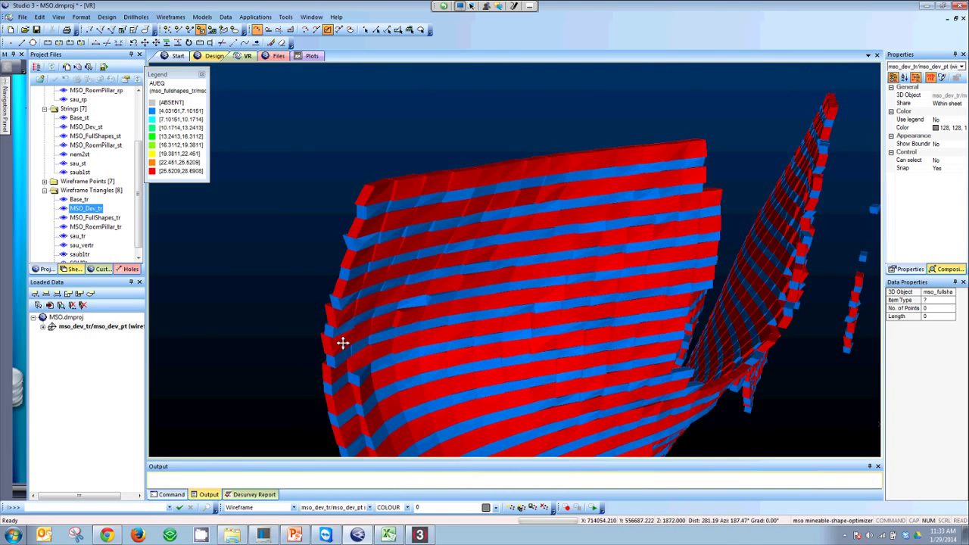
{"action": "scroll", "coordinate": [341, 340], "scroll_direction": "up", "scroll_amount": 3}
{"action": "scroll", "coordinate": [341, 340], "scroll_direction": "down", "scroll_amount": 1}
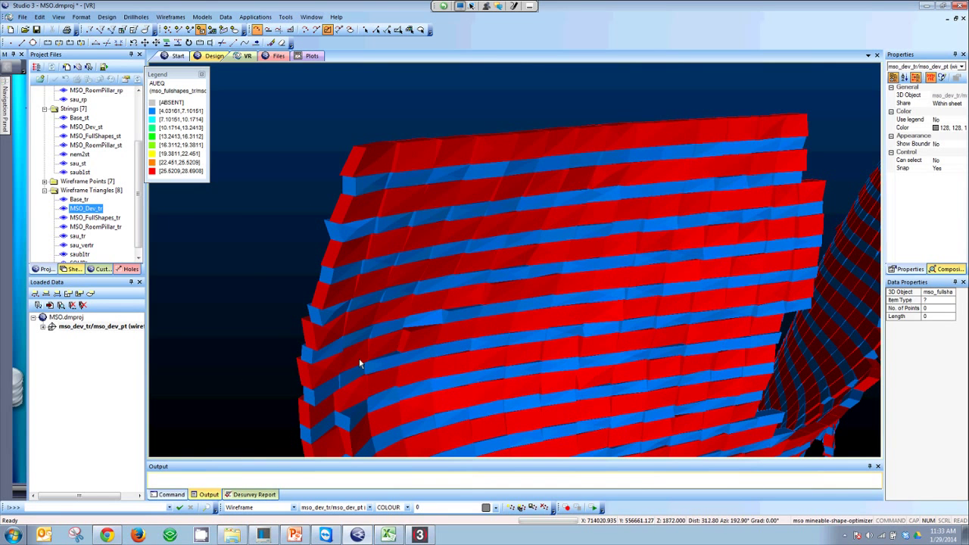
{"action": "left_click_drag", "start_coordinate": [360, 364], "coordinate": [490, 494]}
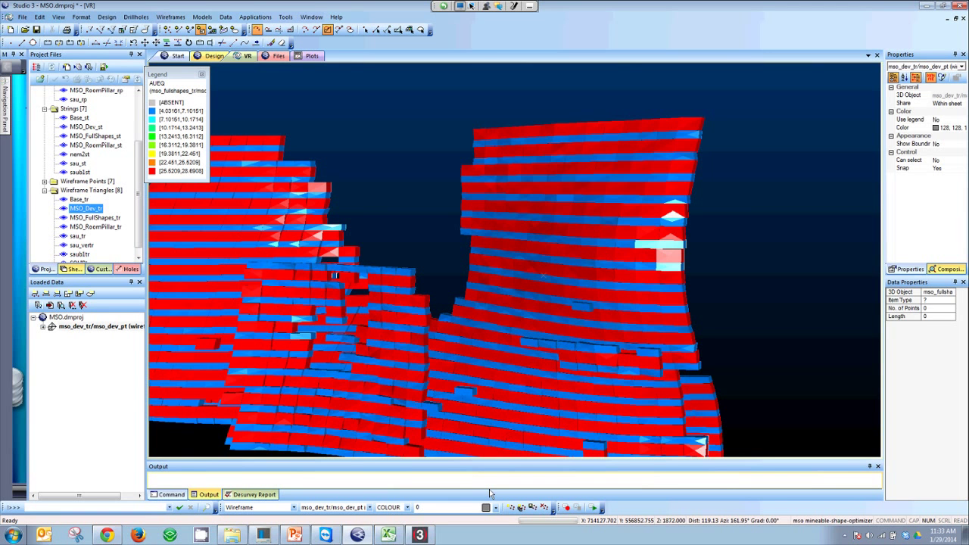
{"action": "left_click_drag", "start_coordinate": [489, 490], "coordinate": [481, 483]}
Unload all data and reopen the Mineable Shape Optimizer
{"action": "key", "text": "u"}
{"action": "key", "text": "a"}
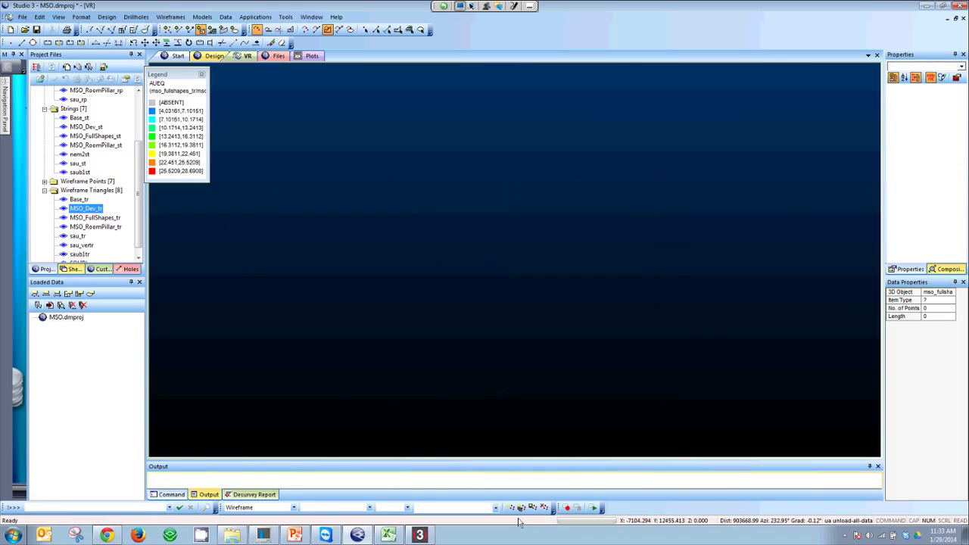
{"action": "key", "text": "m"}
{"action": "key", "text": "s"}
{"action": "key", "text": "o"}
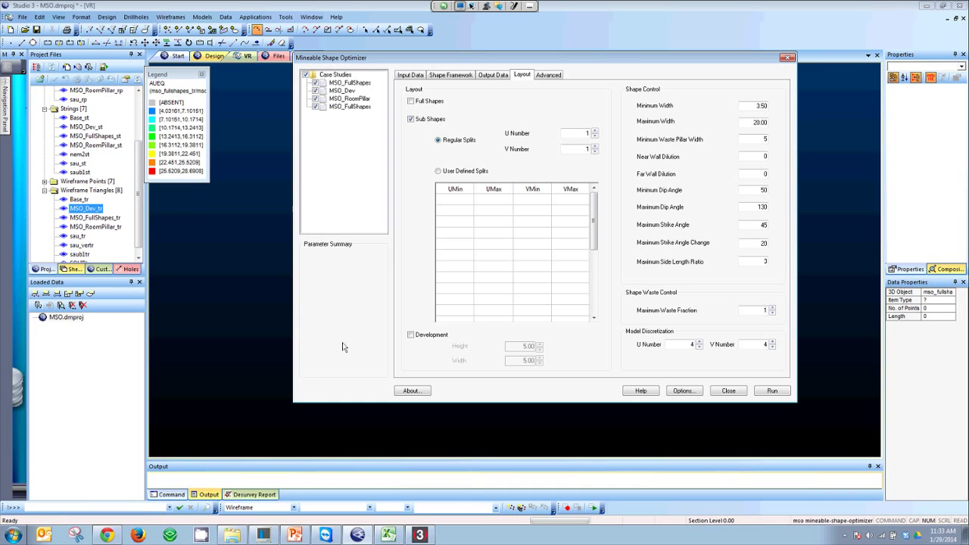
Review the shape framework settings of the MSO_RoomPillar case study, then close the optimizer
{"action": "left_click", "coordinate": [350, 98]}
{"action": "left_click", "coordinate": [451, 75]}
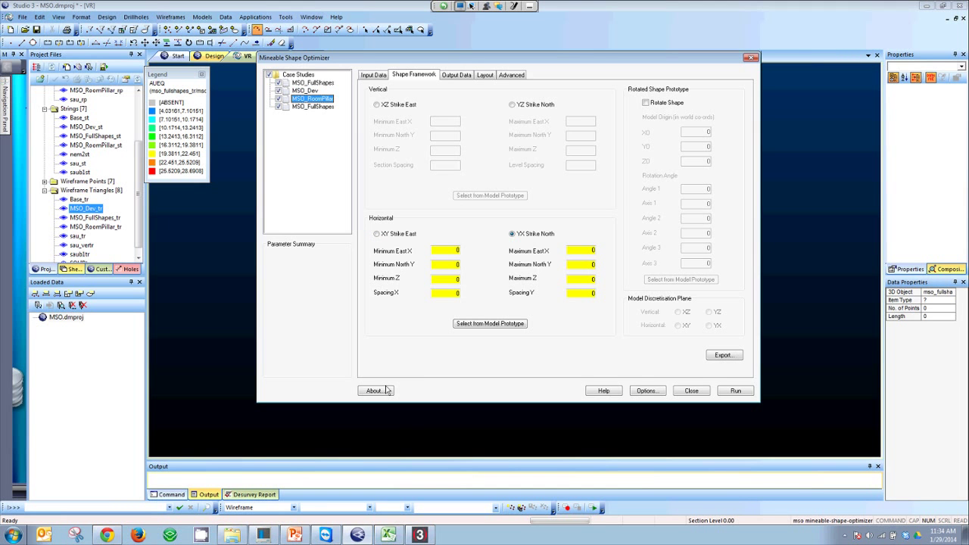
{"action": "left_click", "coordinate": [691, 391]}
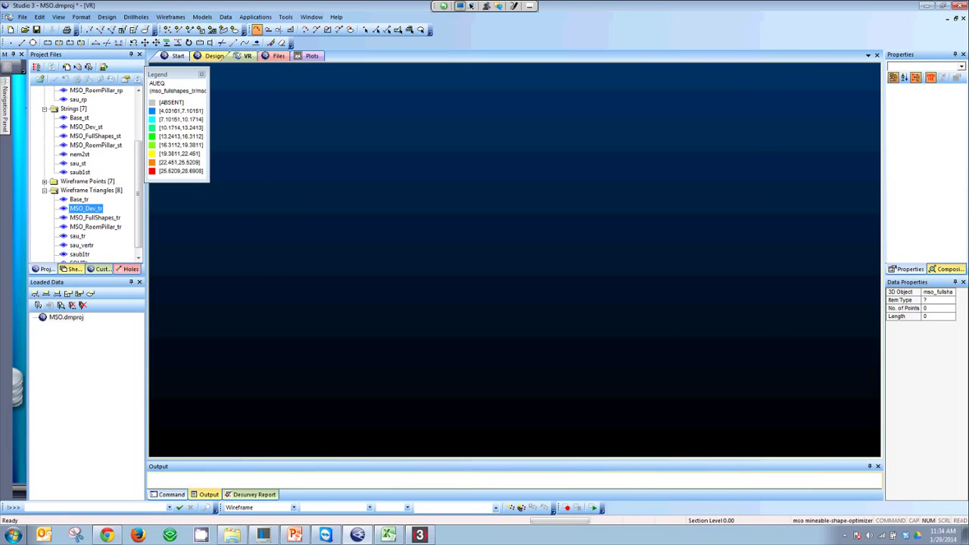
Load the MSO_RoomPillar_tr wireframe into the 3D view
{"action": "left_click", "coordinate": [95, 227]}
{"action": "left_click_drag", "start_coordinate": [95, 227], "coordinate": [346, 346]}
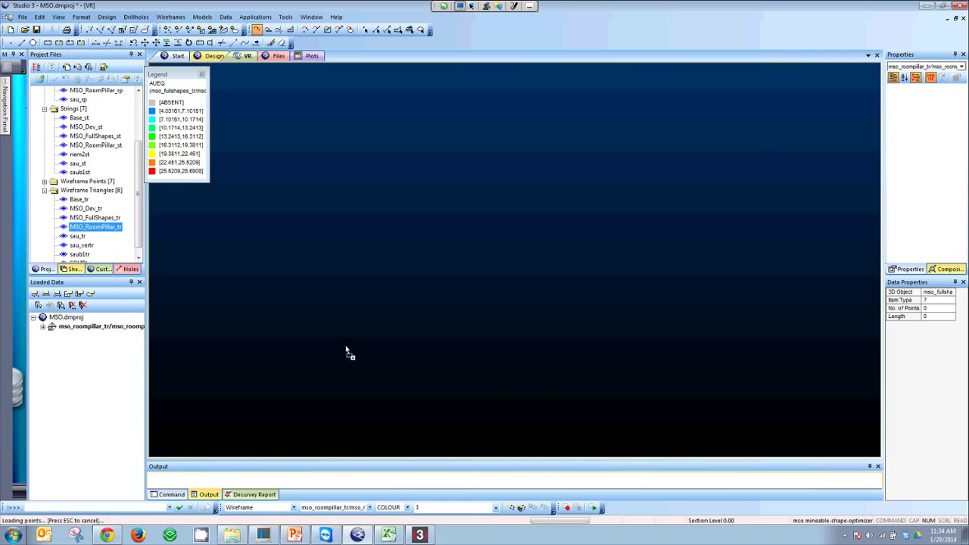
Examine the room and pillar shapes up close, from above and at an oblique angle
{"action": "scroll", "coordinate": [500, 379], "scroll_direction": "up", "scroll_amount": 4}
{"action": "left_click_drag", "start_coordinate": [500, 379], "coordinate": [452, 452]}
{"action": "scroll", "coordinate": [452, 452], "scroll_direction": "up", "scroll_amount": 2}
{"action": "scroll", "coordinate": [452, 452], "scroll_direction": "up", "scroll_amount": 10}
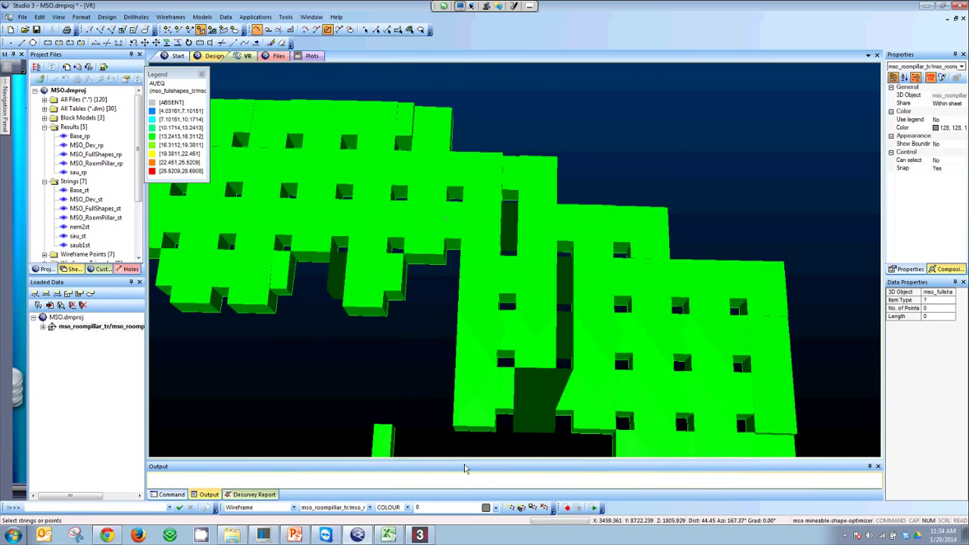
{"action": "middle_click_drag", "start_coordinate": [467, 471], "coordinate": [519, 524]}
{"action": "left_click_drag", "start_coordinate": [520, 523], "coordinate": [437, 441]}
{"action": "scroll", "coordinate": [437, 441], "scroll_direction": "up", "scroll_amount": 3}
{"action": "middle_click_drag", "start_coordinate": [436, 441], "coordinate": [478, 481]}
{"action": "left_click_drag", "start_coordinate": [478, 482], "coordinate": [523, 511]}
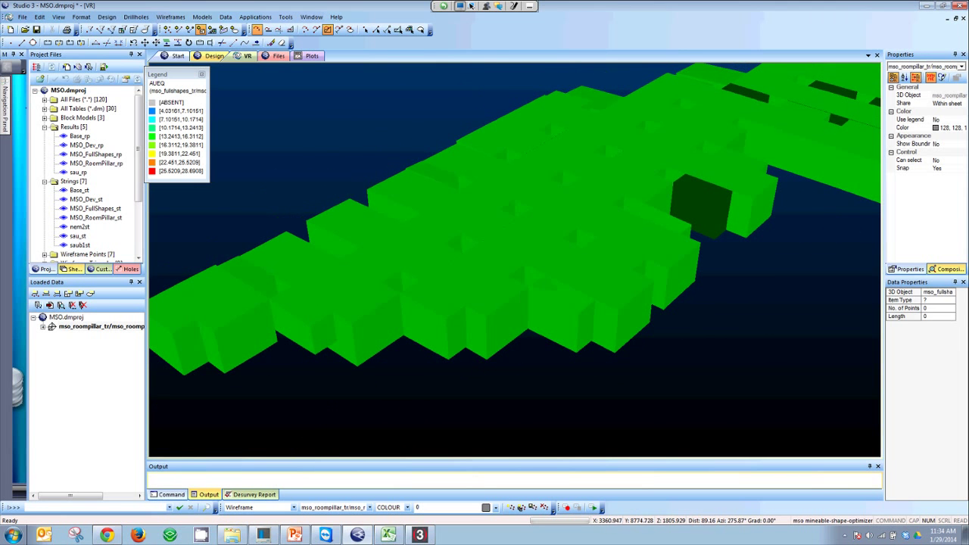
{"action": "left_click_drag", "start_coordinate": [478, 483], "coordinate": [428, 432]}
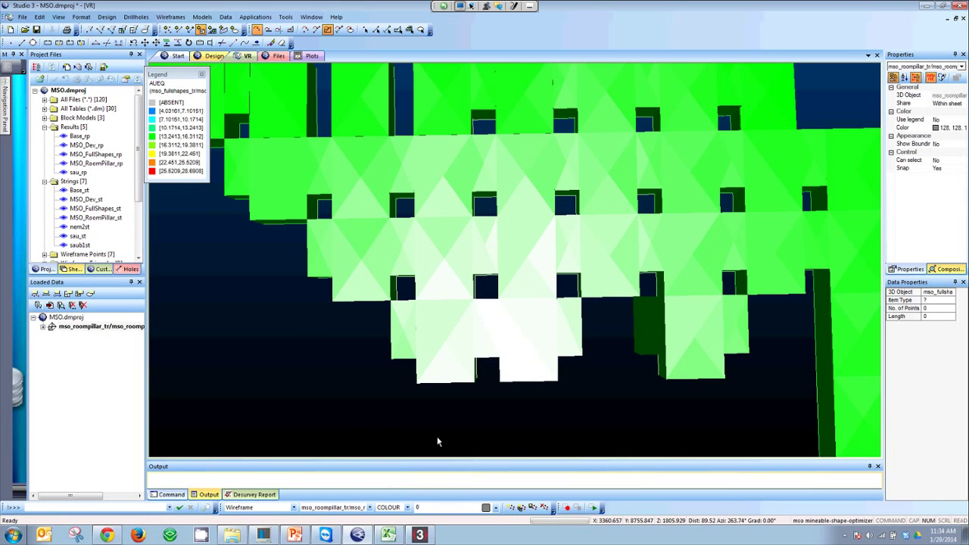
{"action": "scroll", "coordinate": [437, 441], "scroll_direction": "down", "scroll_amount": 1}
{"action": "scroll", "coordinate": [437, 441], "scroll_direction": "up", "scroll_amount": 3}
{"action": "scroll", "coordinate": [438, 441], "scroll_direction": "down", "scroll_amount": 5}
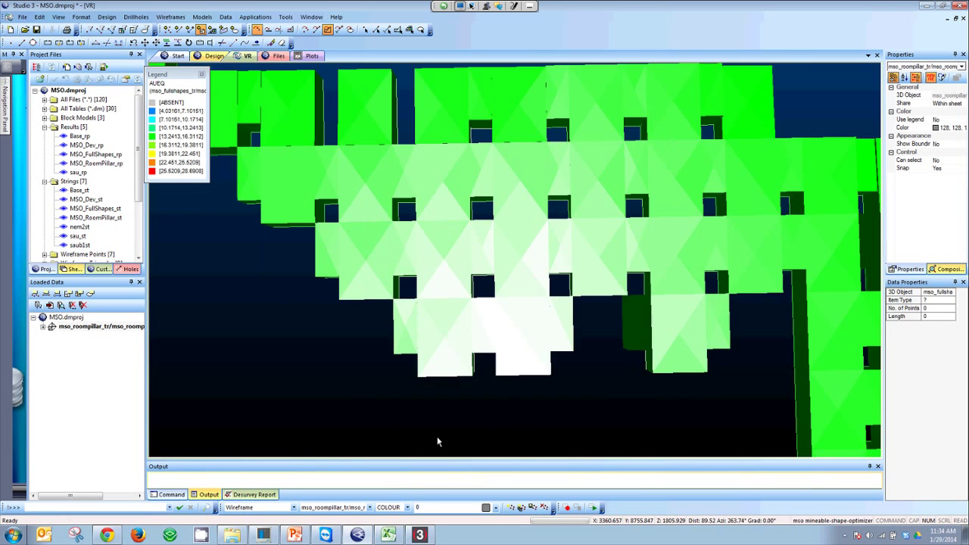
{"action": "left_click_drag", "start_coordinate": [437, 441], "coordinate": [490, 493]}
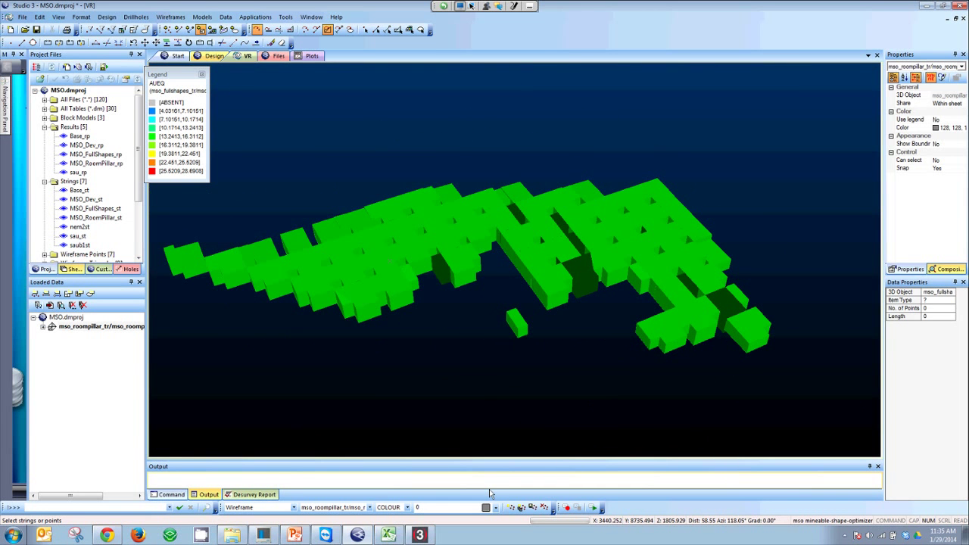
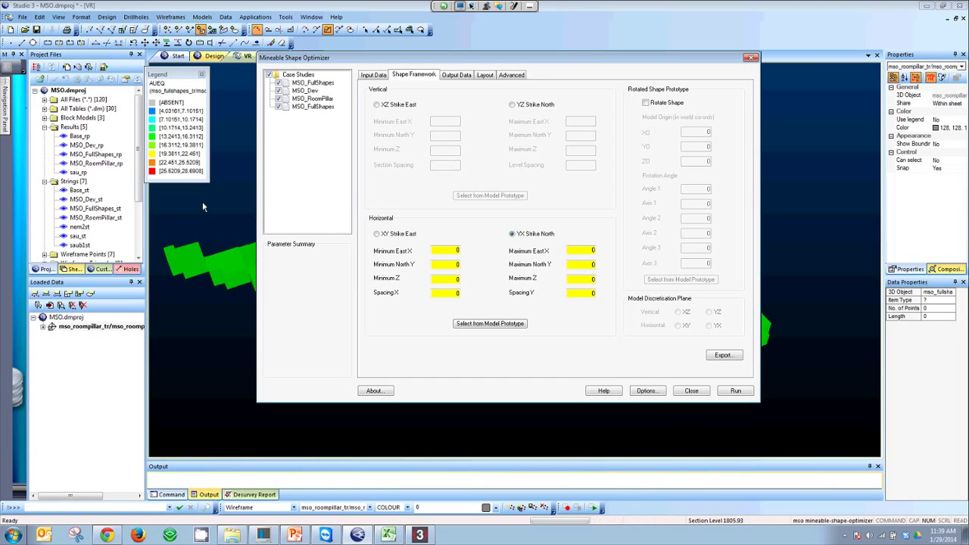
Switch the sub-shape layout of the MSO_Dev case study to user defined splits
{"action": "left_click", "coordinate": [305, 91]}
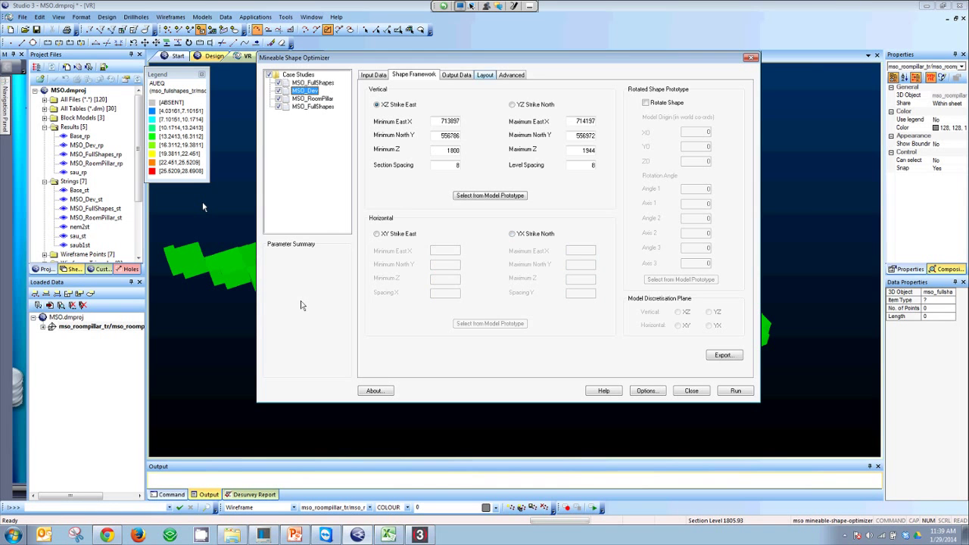
{"action": "left_click", "coordinate": [485, 75]}
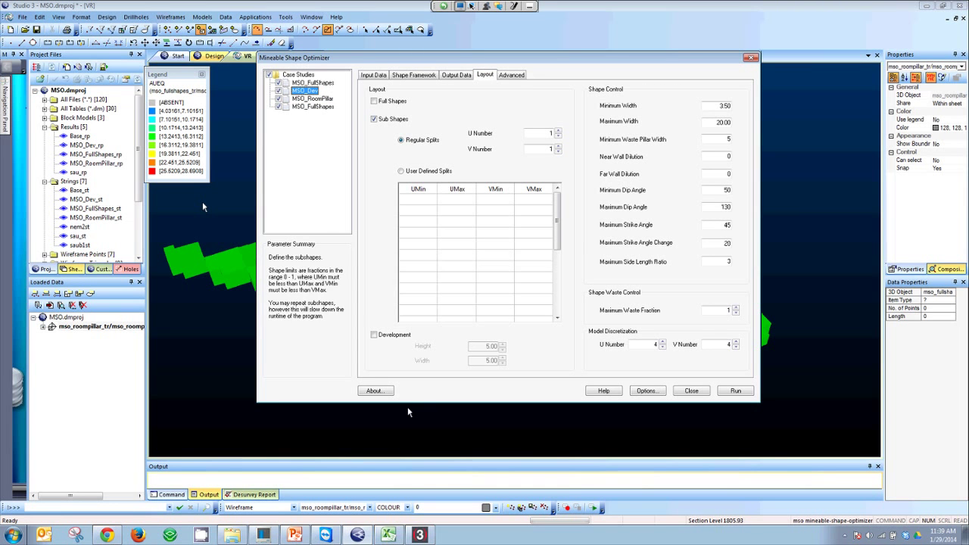
{"action": "left_click", "coordinate": [402, 172]}
Set UMin to 0 and UMax to 1 for the first two user defined splits
{"action": "left_click", "coordinate": [417, 200]}
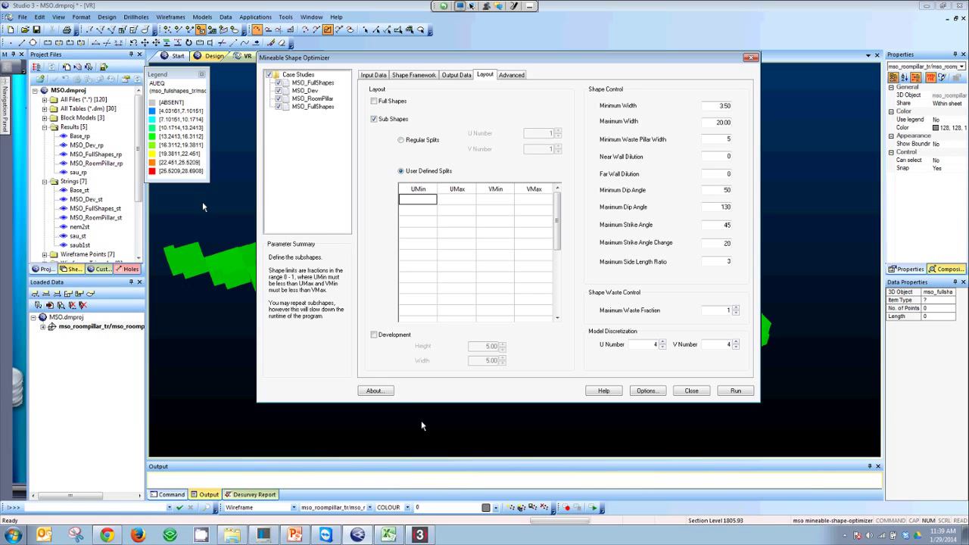
{"action": "type", "text": "0"}
{"action": "key", "text": "Tab"}
{"action": "type", "text": "1"}
{"action": "key", "text": "Right"}
{"action": "key", "text": "Left"}
{"action": "key", "text": "Down"}
{"action": "key", "text": "Left"}
{"action": "type", "text": "0"}
{"action": "key", "text": "Tab"}
{"action": "type", "text": "1"}
Set VMin to 0 and VMax to 0.3 for the first user defined split
{"action": "key", "text": "Tab"}
{"action": "key", "text": "Up"}
{"action": "type", "text": "0."}
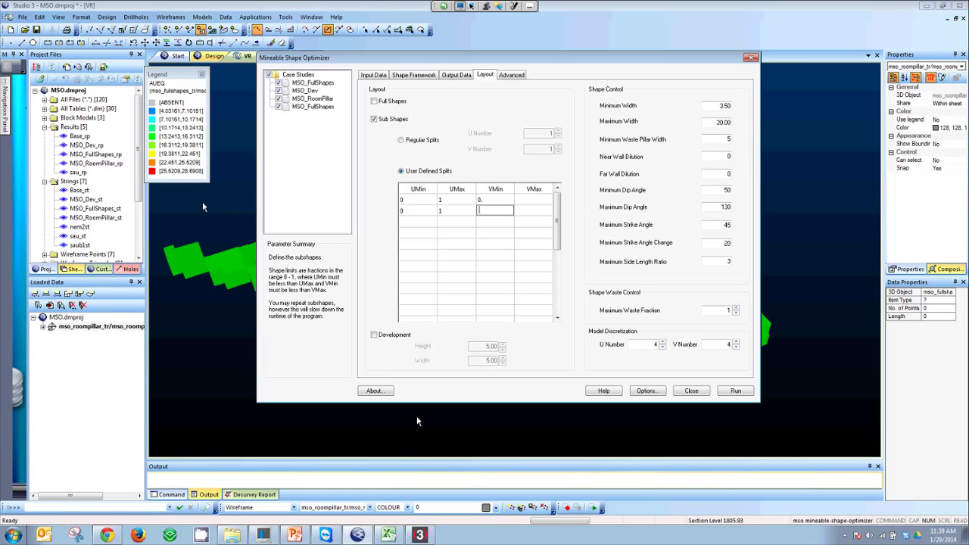
{"action": "key", "text": "Tab"}
{"action": "type", "text": "0.3"}
{"action": "key", "text": "Tab"}
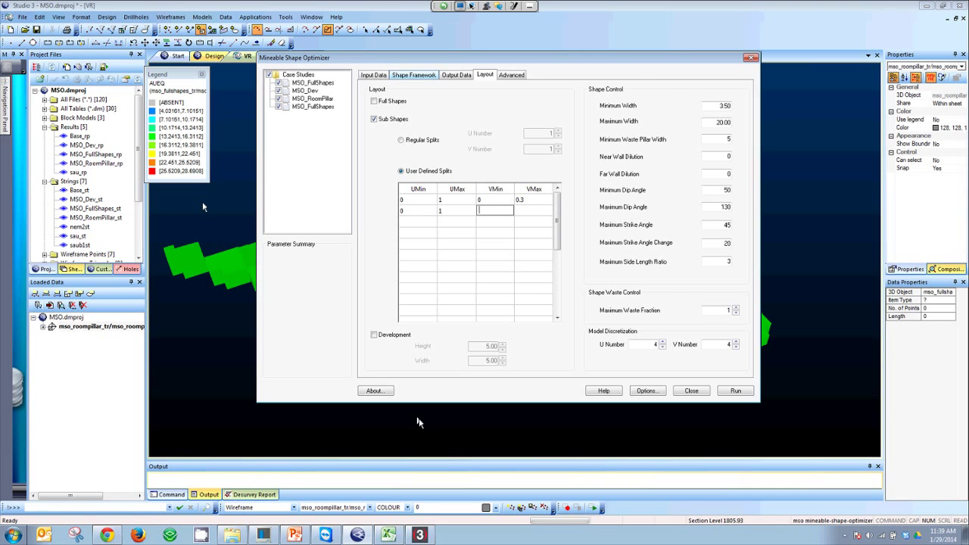
Check the level spacing in the shape framework, then return to the layout settings
{"action": "left_click", "coordinate": [414, 75]}
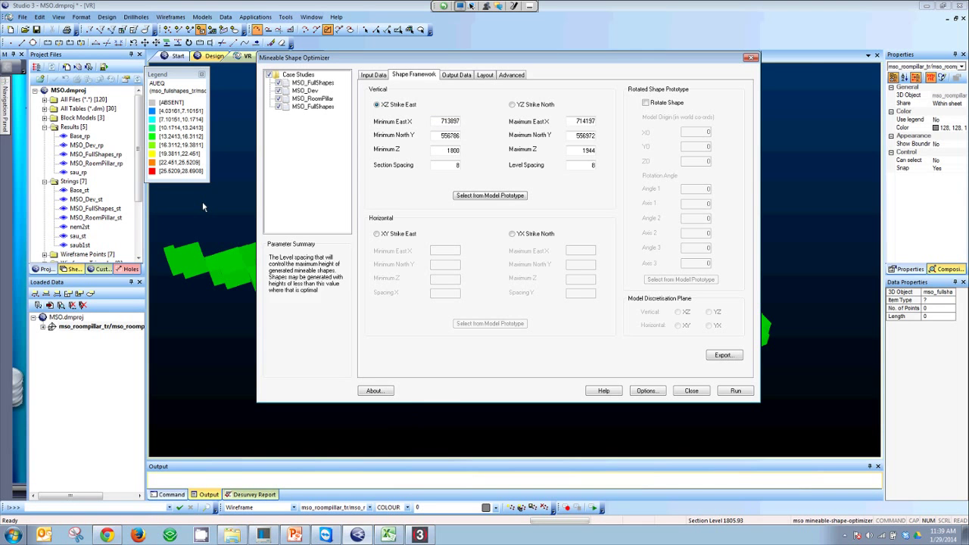
{"action": "key", "text": "Tab"}
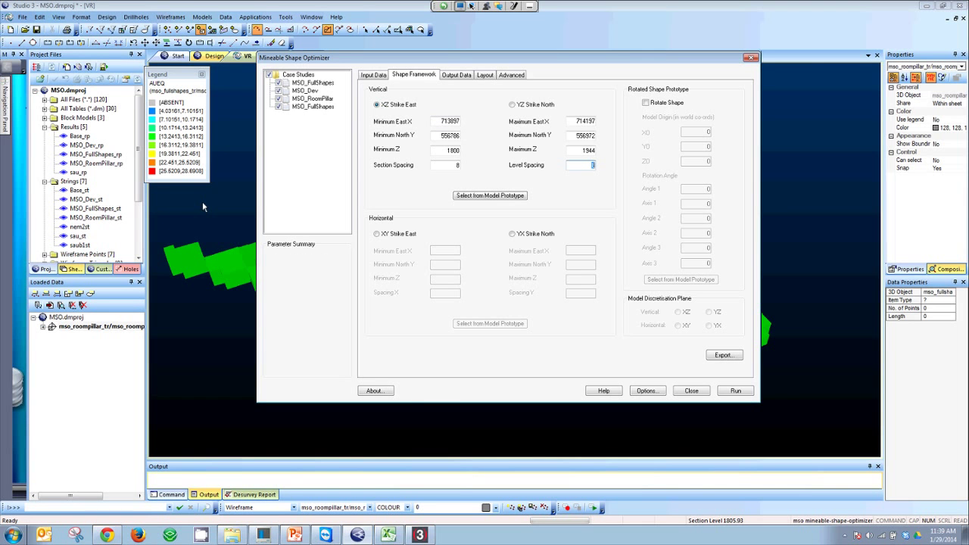
{"action": "key", "text": "ctrl+Tab"}
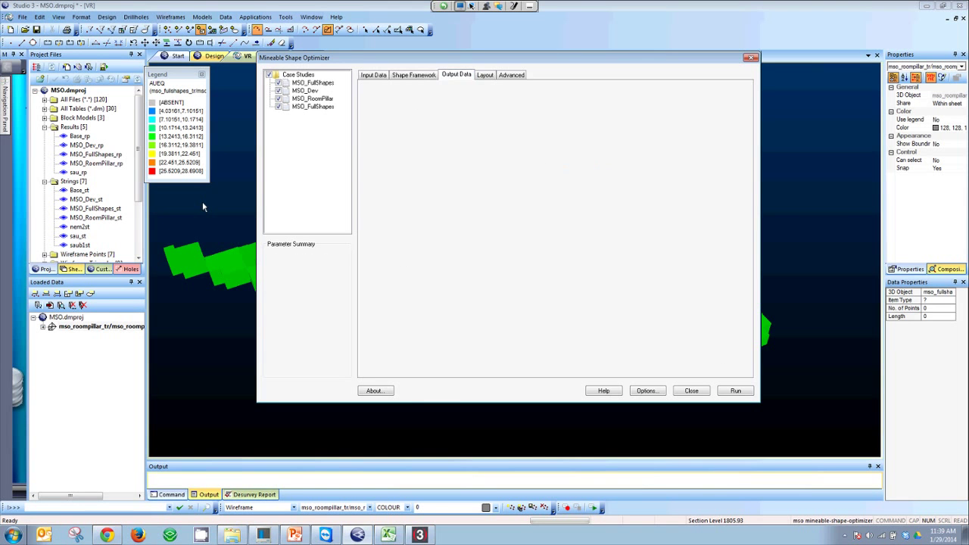
{"action": "key", "text": "ctrl+Tab"}
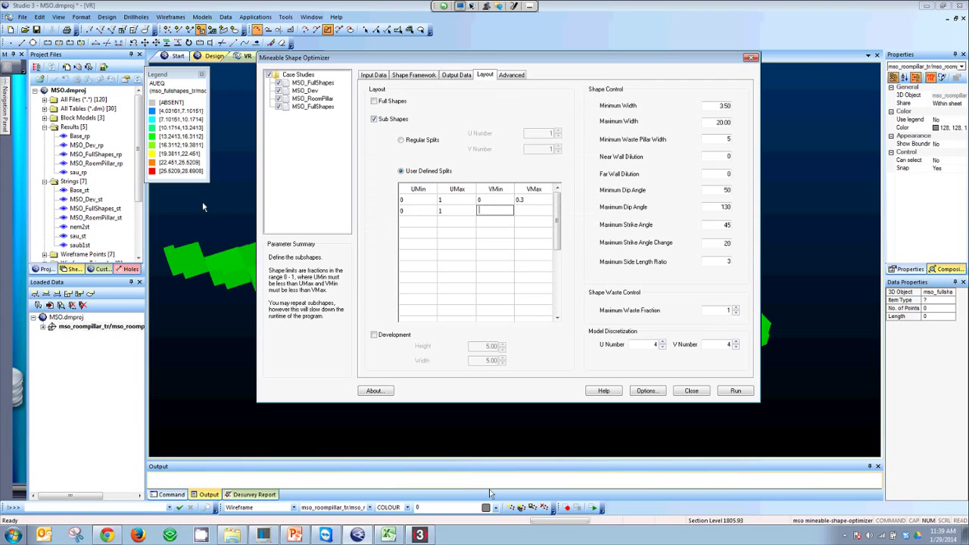
Set VMin to 0.3 and VMax to 1 for the second user defined split, then close the optimizer
{"action": "type", "text": "0.3"}
{"action": "key", "text": "Tab"}
{"action": "type", "text": "1"}
{"action": "key", "text": "Return"}
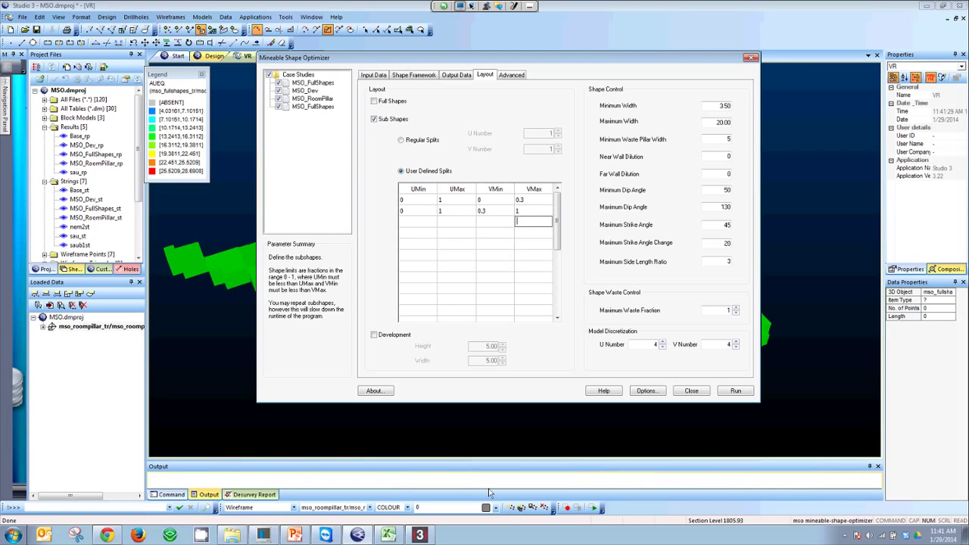
{"action": "left_click", "coordinate": [495, 255]}
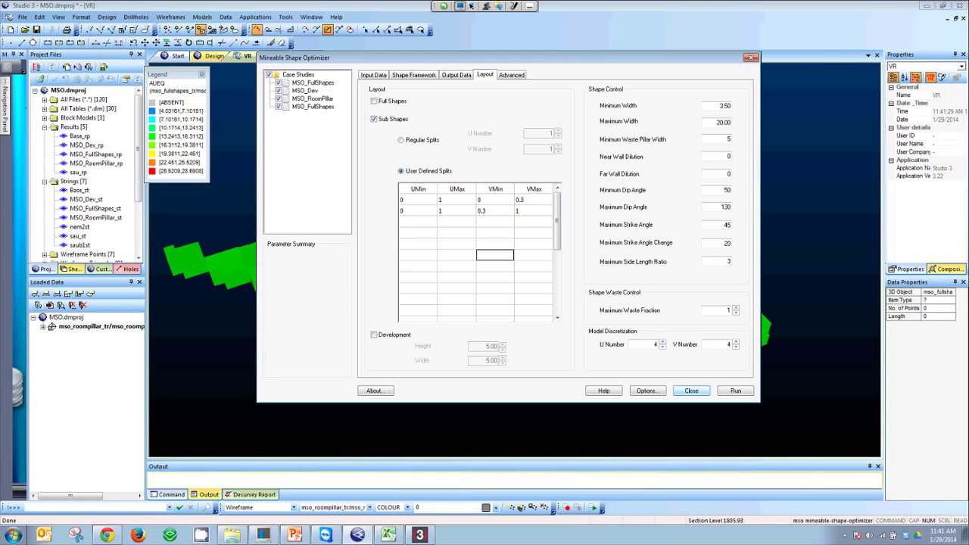
{"action": "left_click", "coordinate": [691, 391]}
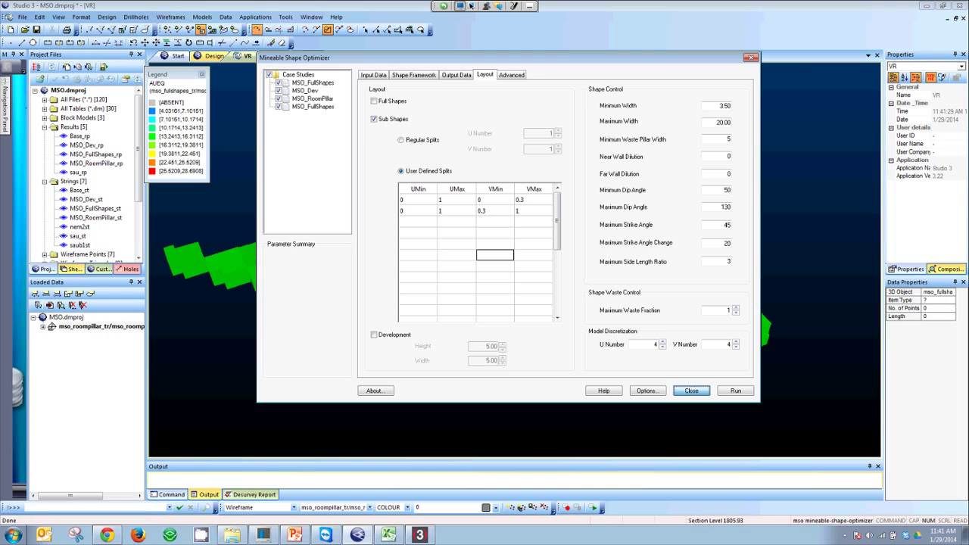